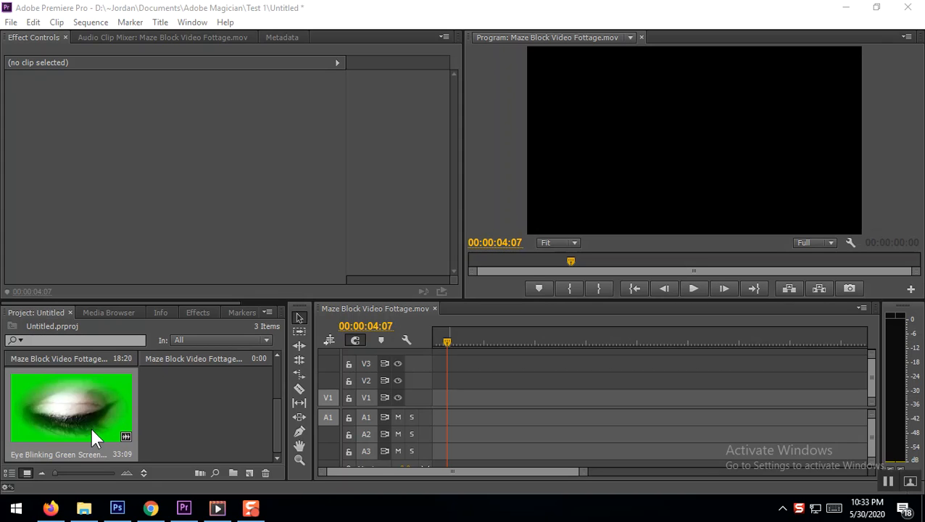
{"action": "scroll", "coordinate": [158, 412], "scroll_direction": "up", "scroll_amount": 2}
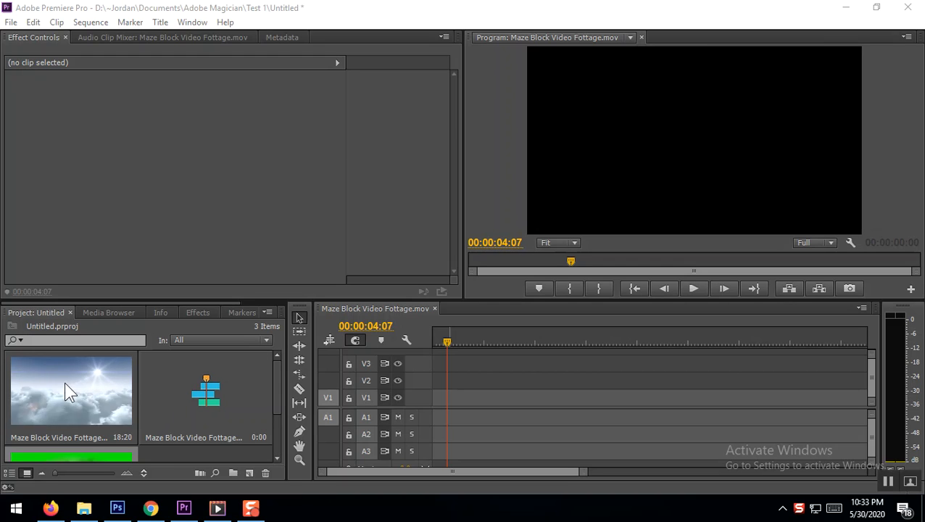
{"action": "scroll", "coordinate": [83, 391], "scroll_direction": "down", "scroll_amount": 2}
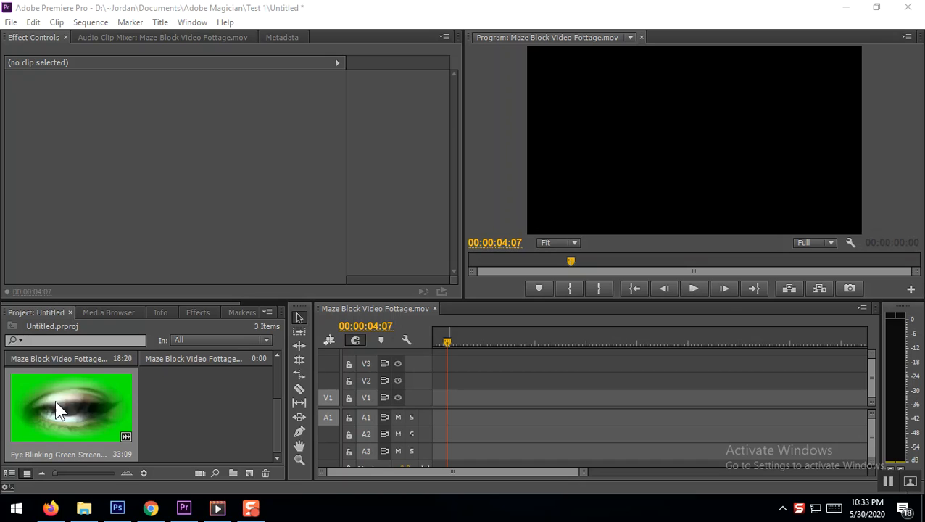
{"action": "scroll", "coordinate": [81, 413], "scroll_direction": "up", "scroll_amount": 2}
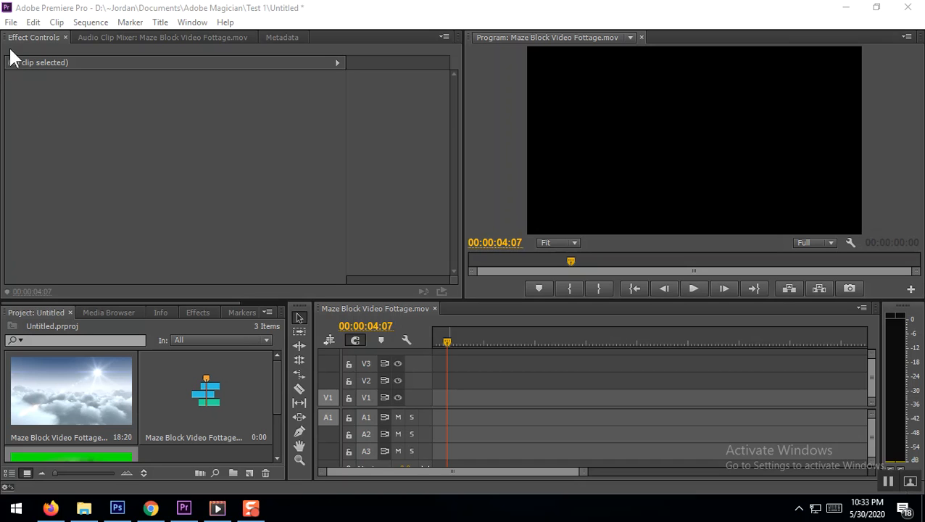
Import the green-screen clip videoplayback from the Jupiters Tarot folder inside My Tarot Readings
{"action": "left_click", "coordinate": [11, 22]}
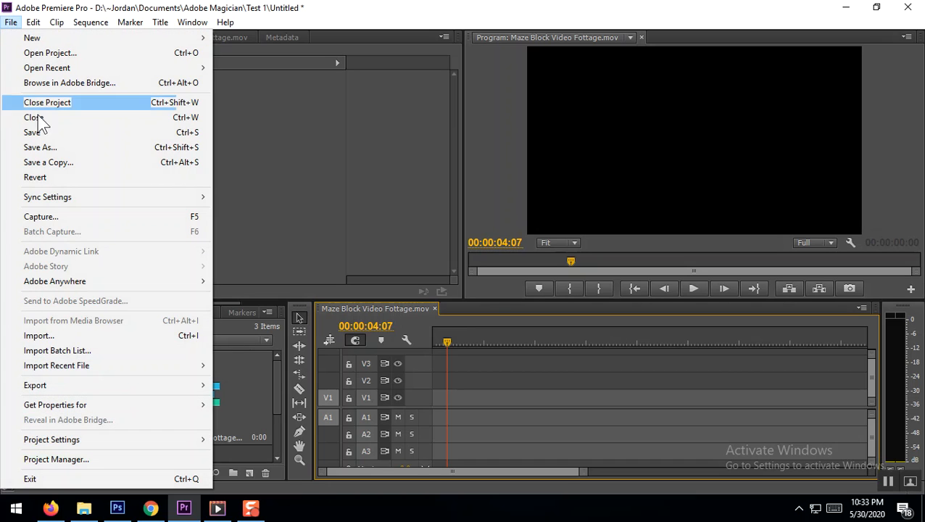
{"action": "left_click", "coordinate": [61, 338]}
{"action": "scroll", "coordinate": [348, 231], "scroll_direction": "down", "scroll_amount": 3}
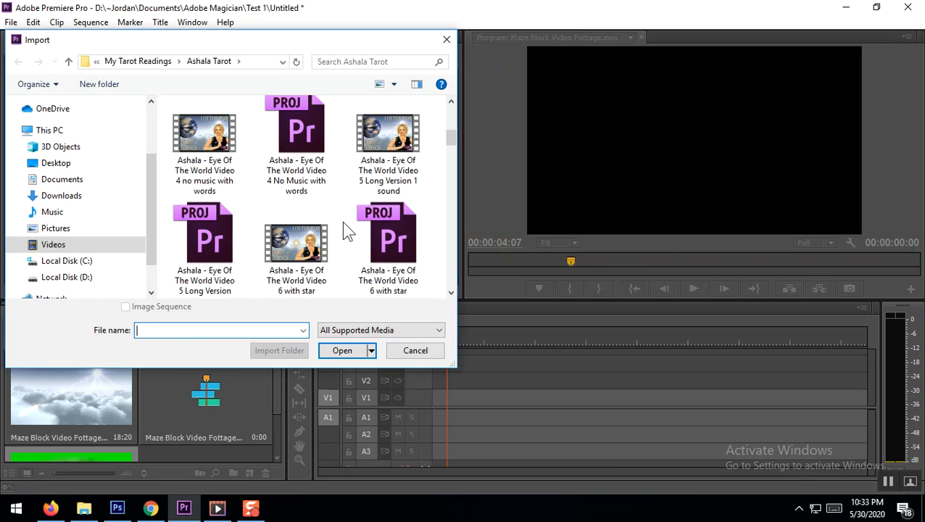
{"action": "scroll", "coordinate": [345, 225], "scroll_direction": "down", "scroll_amount": 5}
{"action": "left_click", "coordinate": [68, 62]}
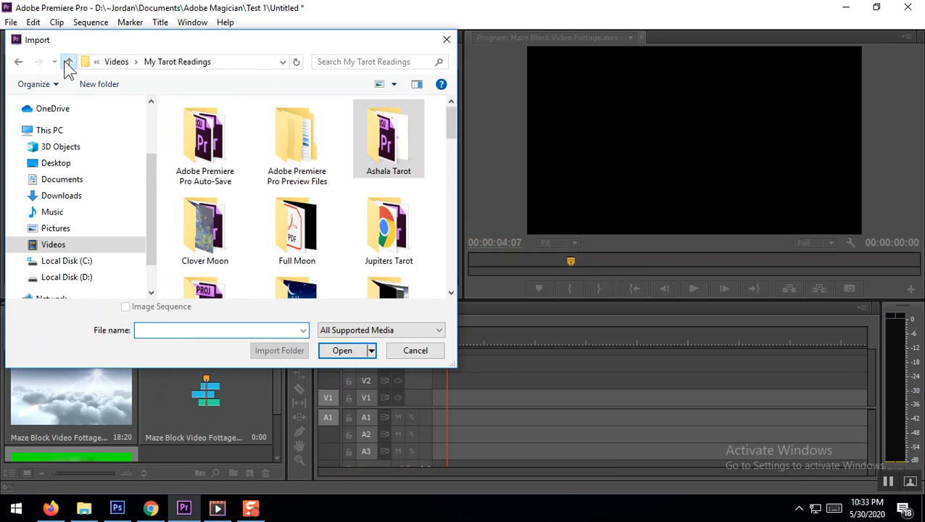
{"action": "scroll", "coordinate": [290, 210], "scroll_direction": "down", "scroll_amount": 2}
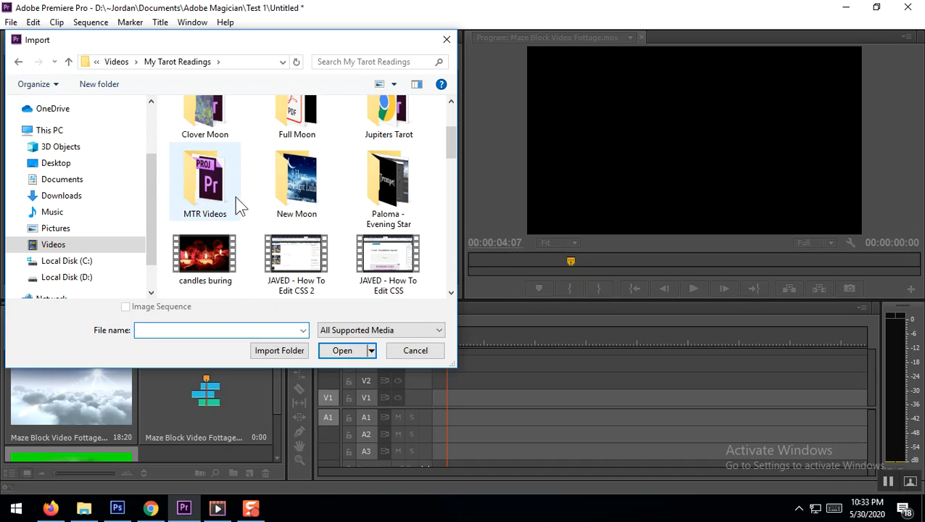
{"action": "scroll", "coordinate": [404, 116], "scroll_direction": "up", "scroll_amount": 1}
{"action": "double_click", "coordinate": [400, 107]}
{"action": "scroll", "coordinate": [369, 222], "scroll_direction": "down", "scroll_amount": 10}
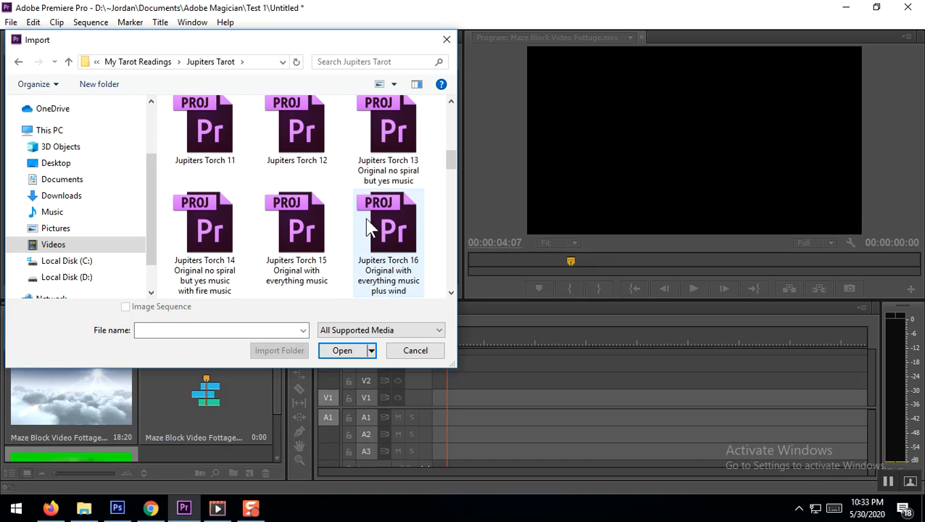
{"action": "scroll", "coordinate": [364, 218], "scroll_direction": "down", "scroll_amount": 8}
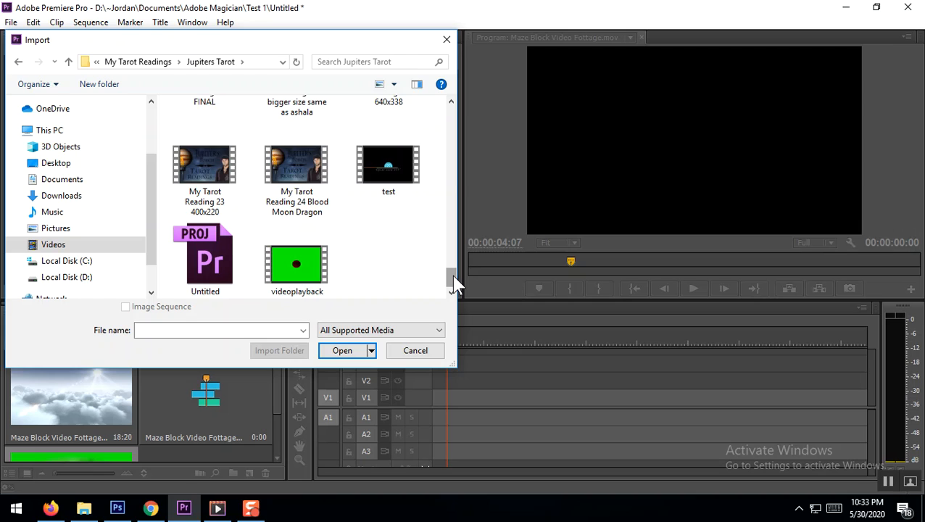
{"action": "double_click", "coordinate": [305, 269]}
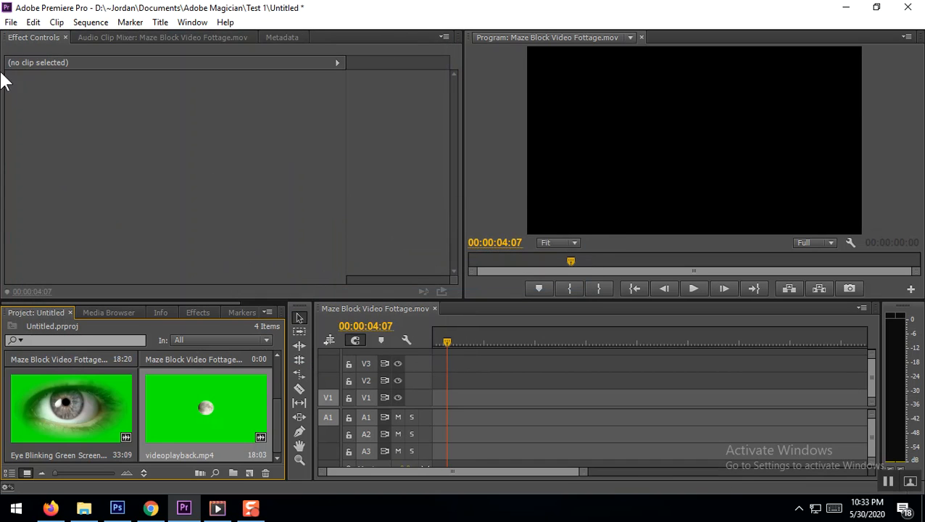
Import the Jupiters Torch Moon Dragon 1 green-screen video from the Jupiters Tarot folder
{"action": "left_click", "coordinate": [10, 22]}
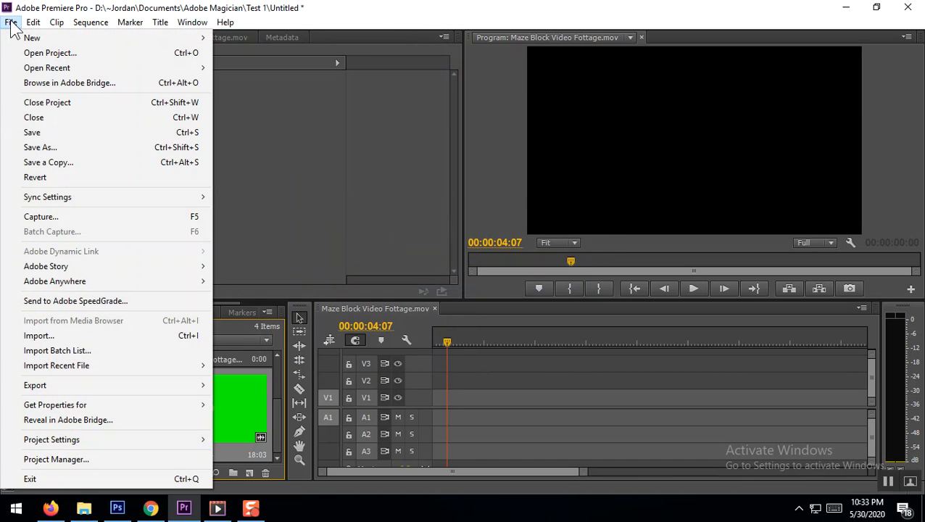
{"action": "left_click", "coordinate": [48, 333]}
{"action": "left_click_drag", "start_coordinate": [451, 123], "coordinate": [450, 291]}
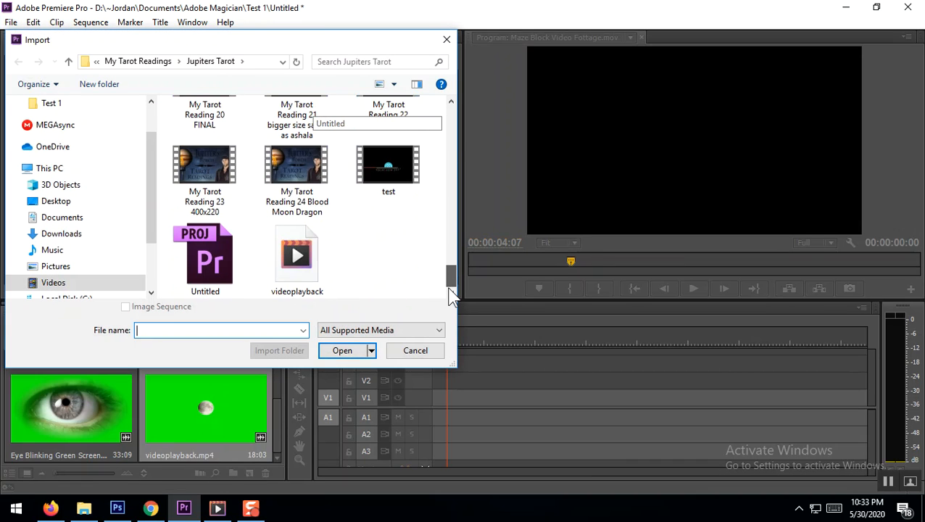
{"action": "scroll", "coordinate": [382, 249], "scroll_direction": "up", "scroll_amount": 3}
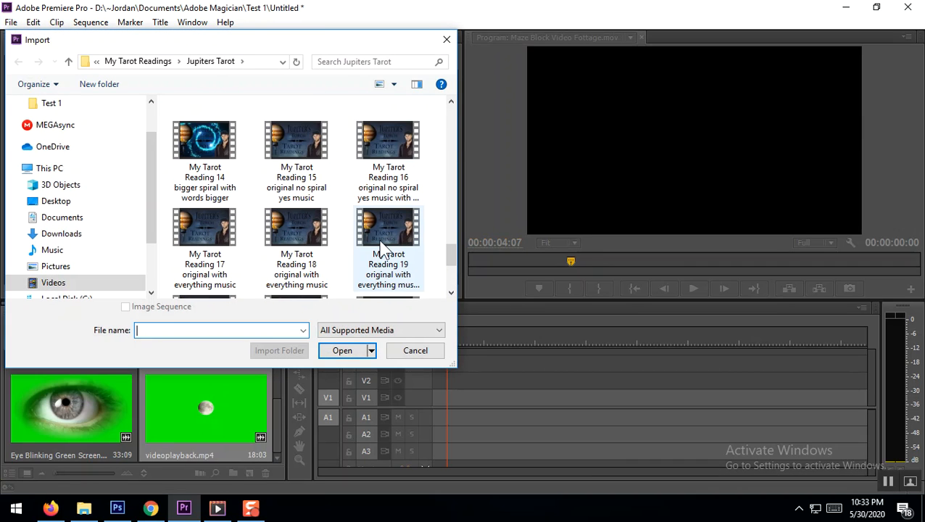
{"action": "scroll", "coordinate": [382, 248], "scroll_direction": "up", "scroll_amount": 3}
{"action": "scroll", "coordinate": [382, 248], "scroll_direction": "up", "scroll_amount": 2}
{"action": "scroll", "coordinate": [383, 249], "scroll_direction": "up", "scroll_amount": 2}
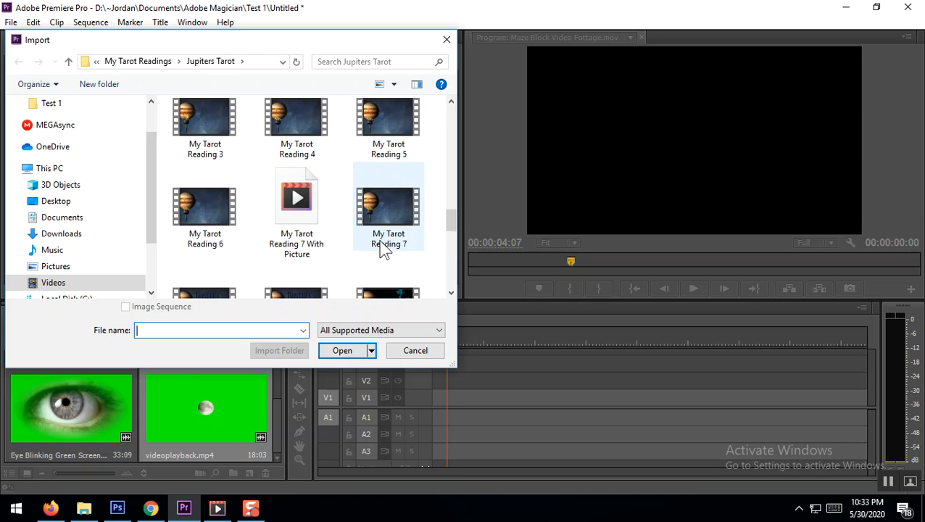
{"action": "scroll", "coordinate": [384, 249], "scroll_direction": "up", "scroll_amount": 2}
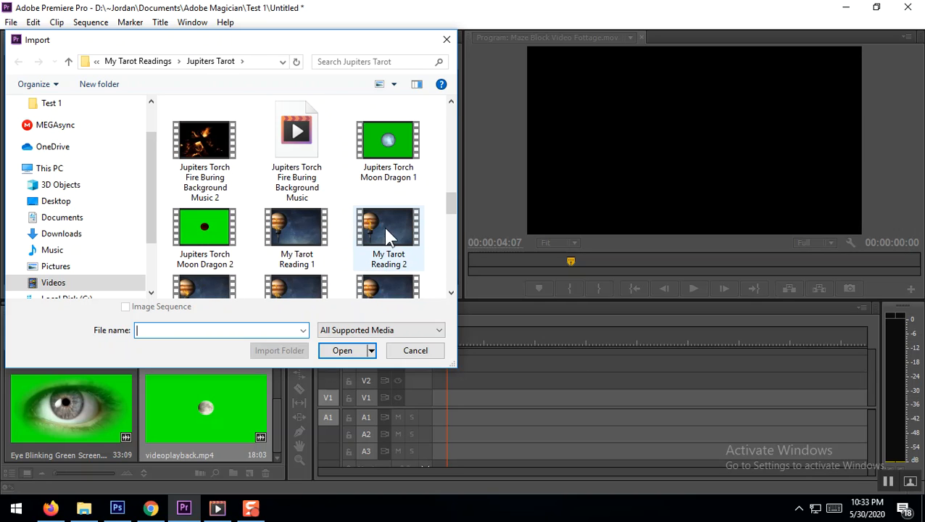
{"action": "scroll", "coordinate": [394, 206], "scroll_direction": "up", "scroll_amount": 5}
{"action": "scroll", "coordinate": [394, 206], "scroll_direction": "up", "scroll_amount": 5}
{"action": "scroll", "coordinate": [397, 216], "scroll_direction": "up", "scroll_amount": 12}
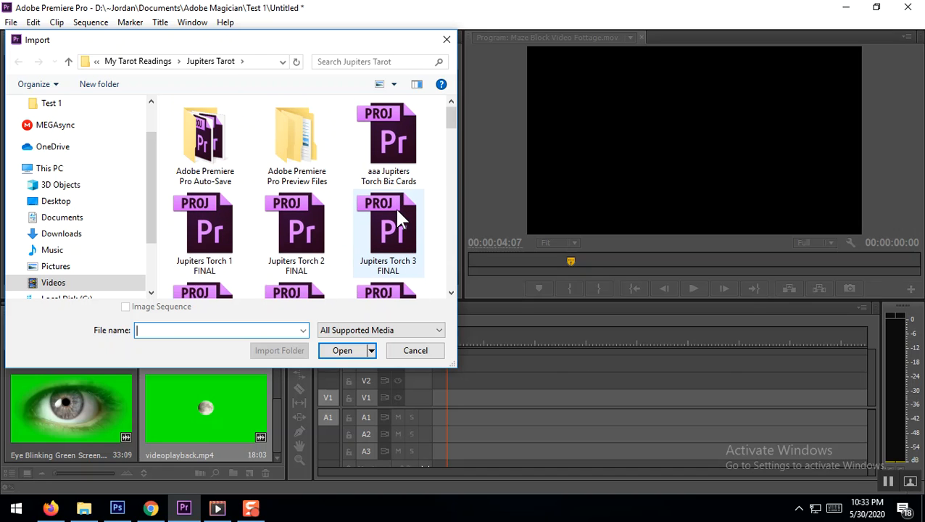
{"action": "scroll", "coordinate": [396, 211], "scroll_direction": "down", "scroll_amount": 20}
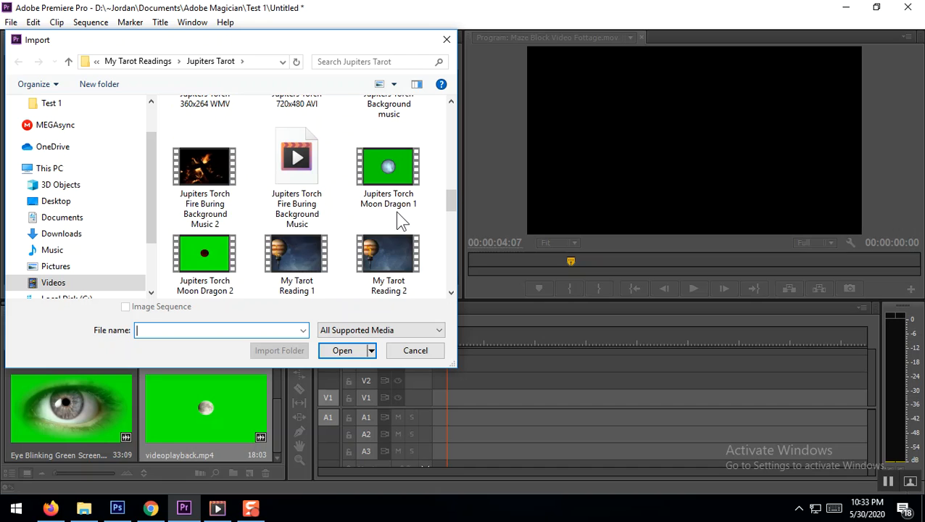
{"action": "double_click", "coordinate": [396, 169]}
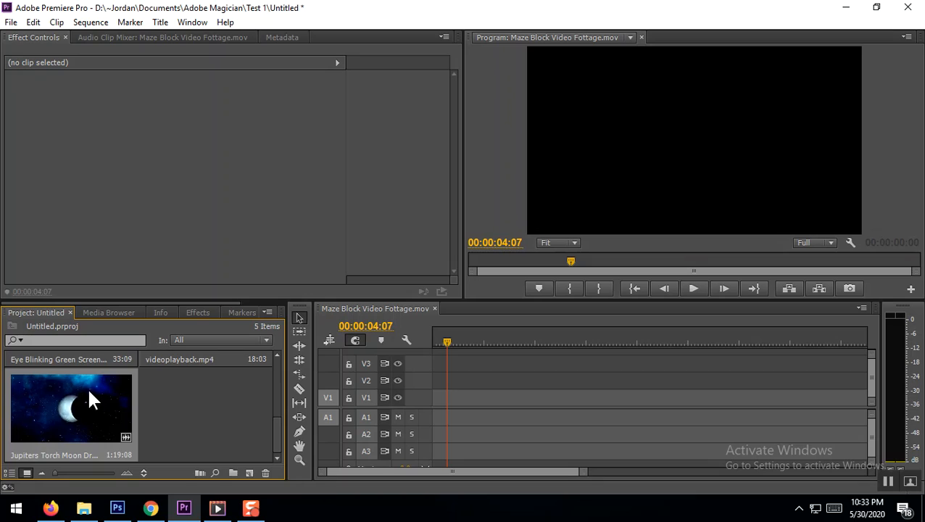
Create a new sequence from the Maze Block Video Fottage cloud clip
{"action": "scroll", "coordinate": [168, 428], "scroll_direction": "up", "scroll_amount": 5}
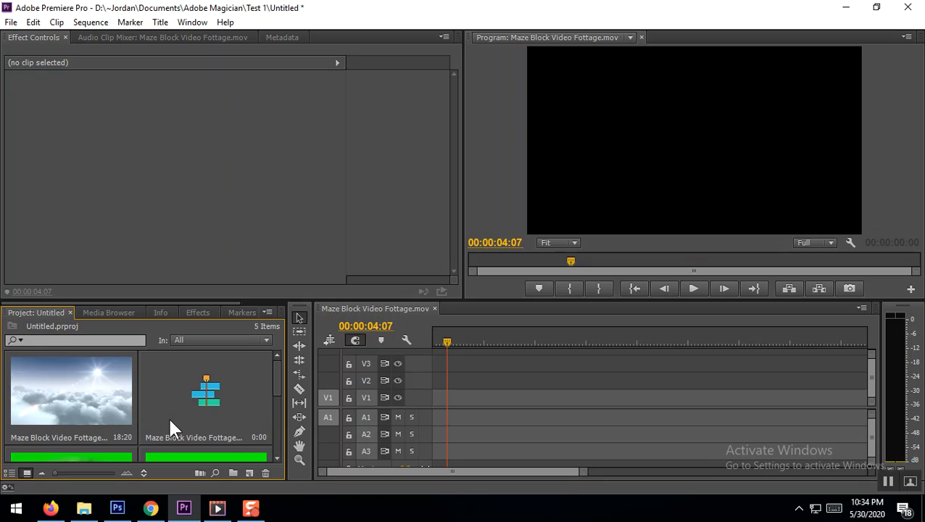
{"action": "right_click", "coordinate": [77, 385]}
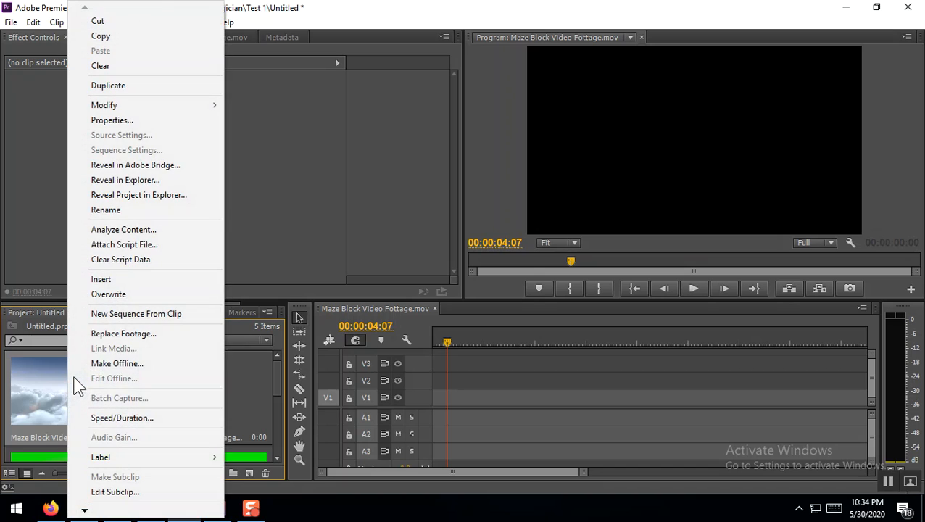
{"action": "left_click", "coordinate": [133, 318]}
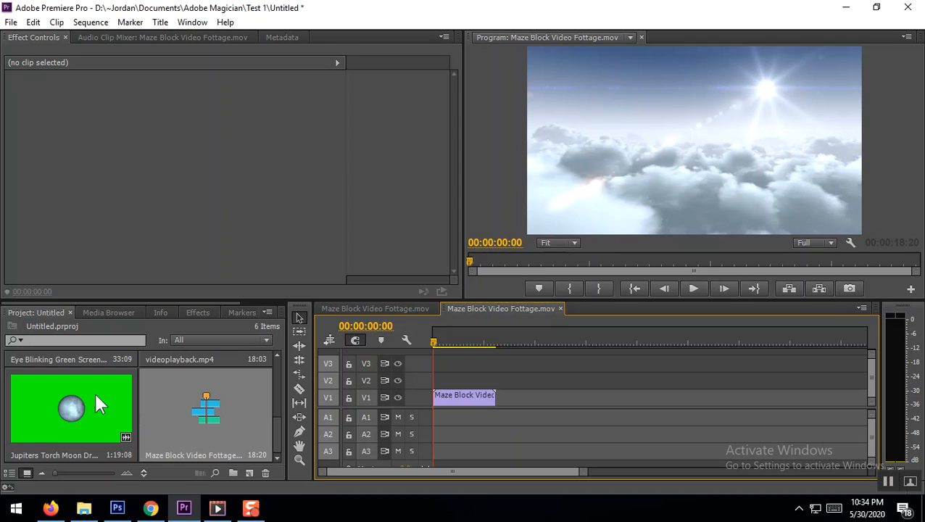
Place the Eye Blinking Green Screen clip on V2 at the sequence start above the cloud footage and preview the playback
{"action": "scroll", "coordinate": [186, 418], "scroll_direction": "down", "scroll_amount": 2}
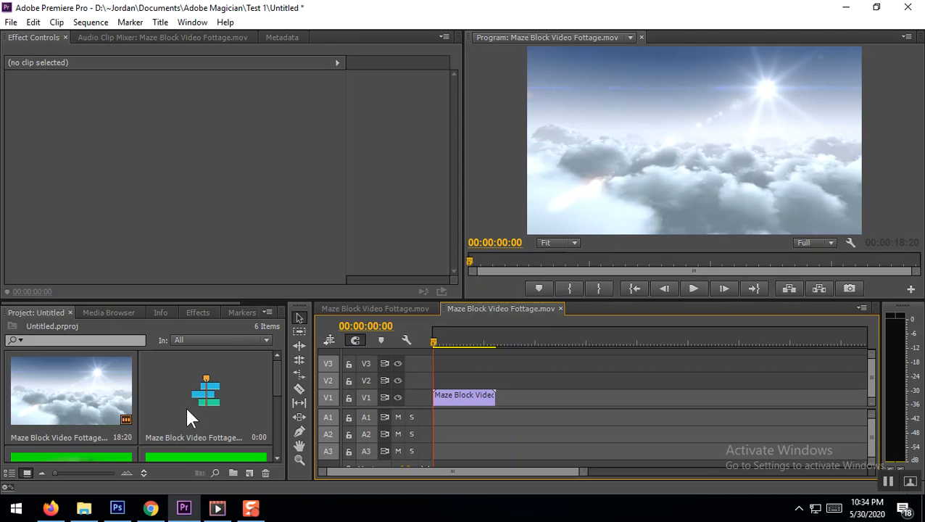
{"action": "scroll", "coordinate": [186, 407], "scroll_direction": "down", "scroll_amount": 1}
{"action": "left_click", "coordinate": [80, 388]}
{"action": "left_click_drag", "start_coordinate": [172, 392], "coordinate": [420, 385]}
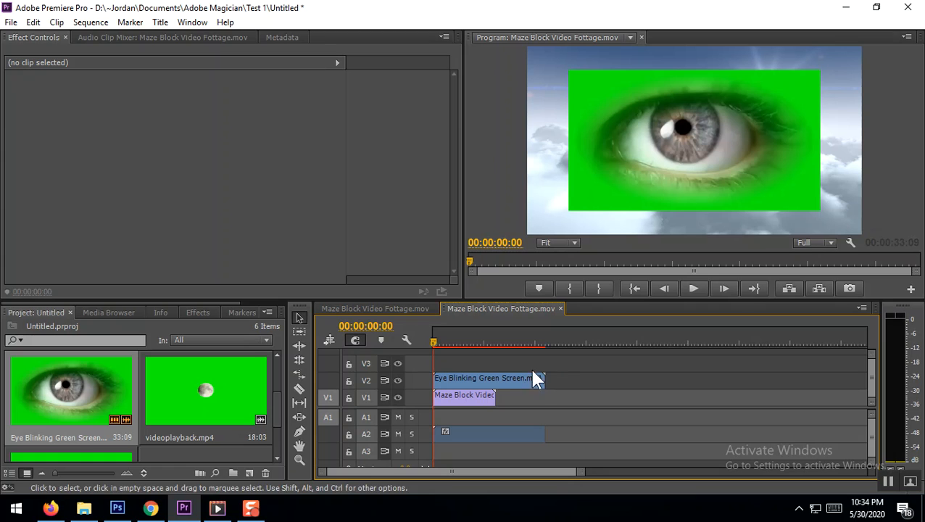
{"action": "left_click", "coordinate": [693, 288]}
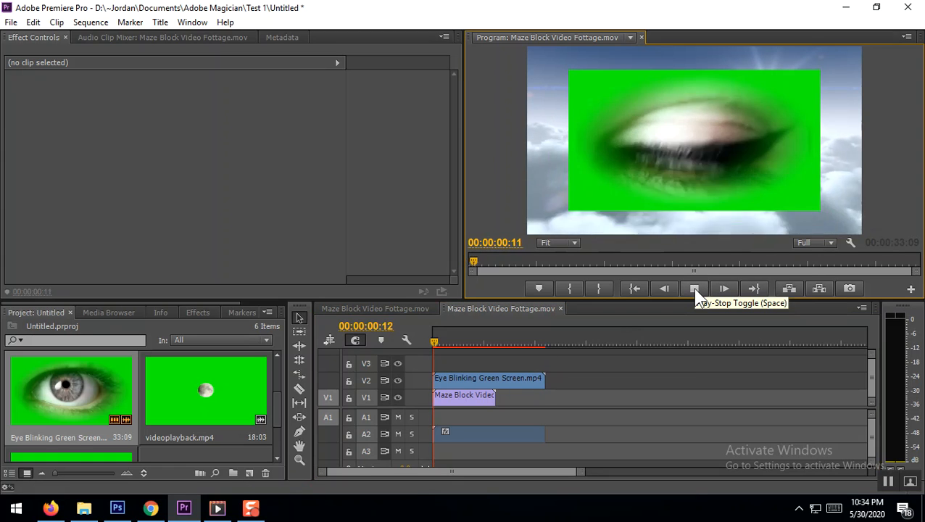
{"action": "left_click", "coordinate": [695, 289]}
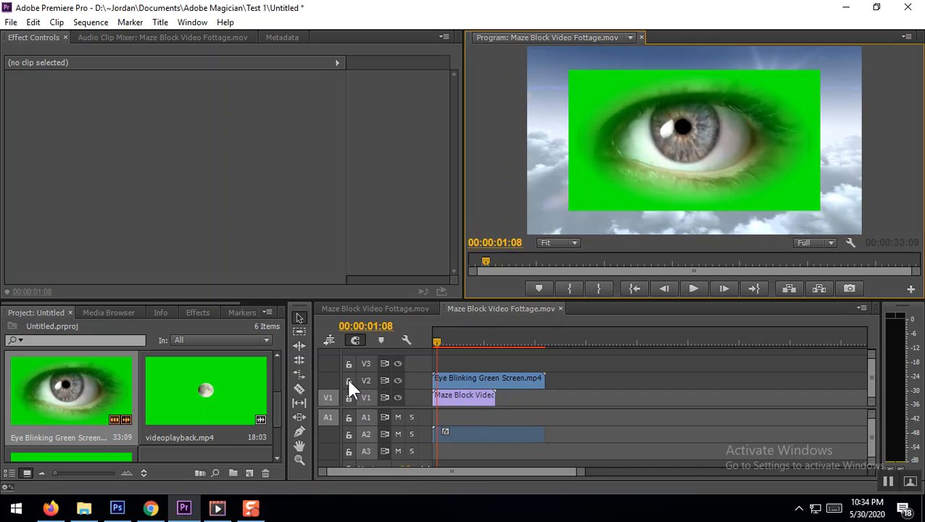
Clear the eye clip's audio from track A2 while V2 is locked, and unlock V2
{"action": "left_click", "coordinate": [491, 382]}
{"action": "left_click_drag", "start_coordinate": [491, 386], "coordinate": [471, 378]}
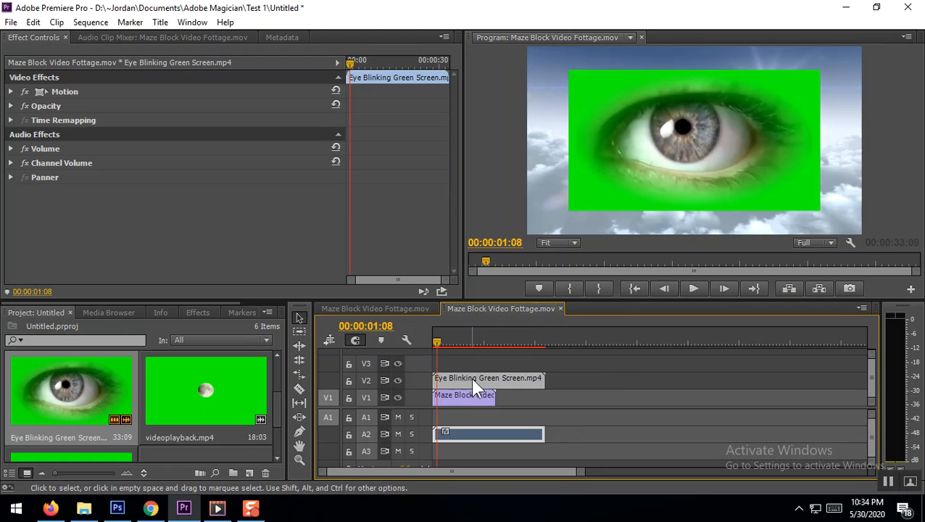
{"action": "left_click", "coordinate": [348, 380]}
{"action": "right_click", "coordinate": [470, 433]}
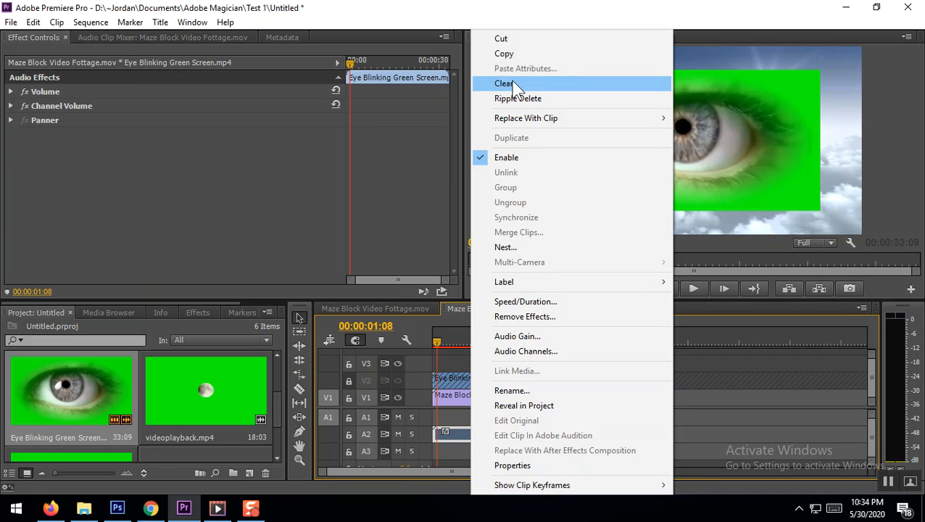
{"action": "left_click", "coordinate": [509, 83]}
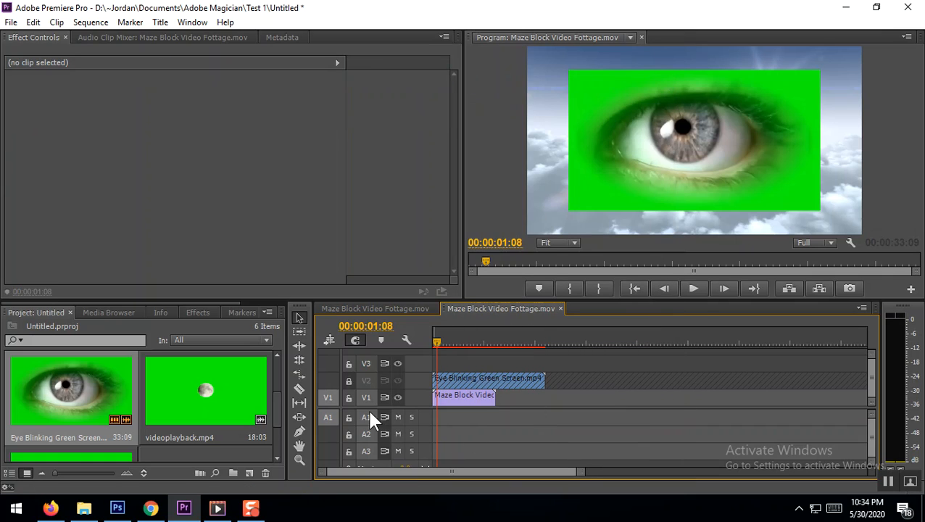
{"action": "left_click", "coordinate": [348, 381]}
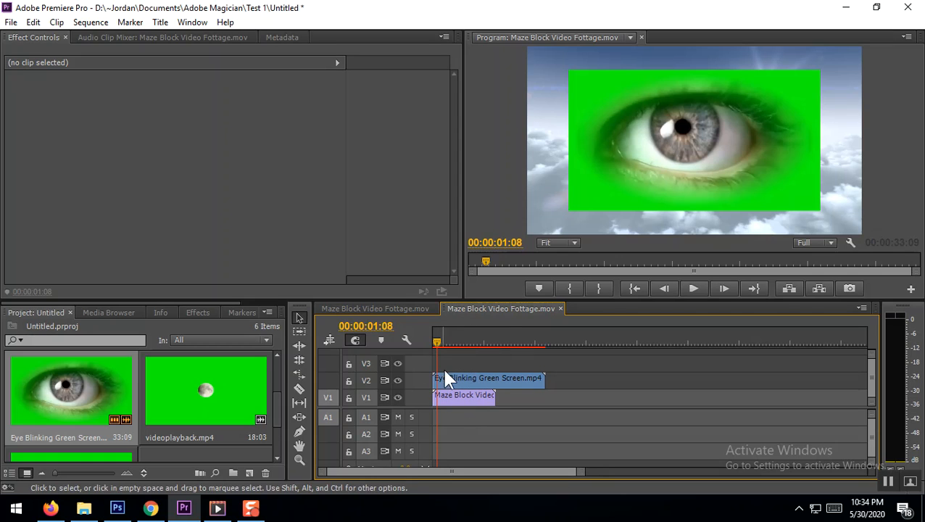
Shrink the eye overlay to about half size over the sun and trim its clip to end with the cloud clip
{"action": "left_click", "coordinate": [676, 131]}
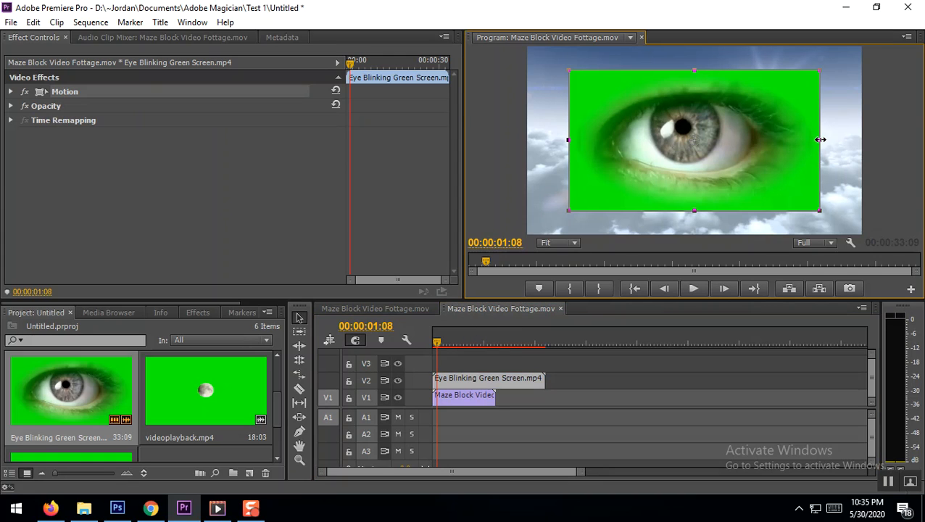
{"action": "left_click_drag", "start_coordinate": [819, 139], "coordinate": [755, 159]}
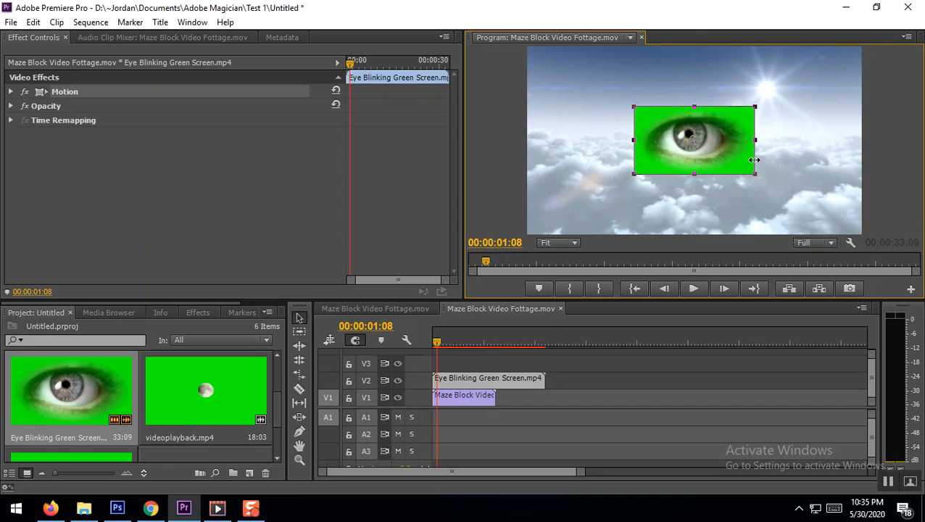
{"action": "left_click_drag", "start_coordinate": [728, 150], "coordinate": [800, 105]}
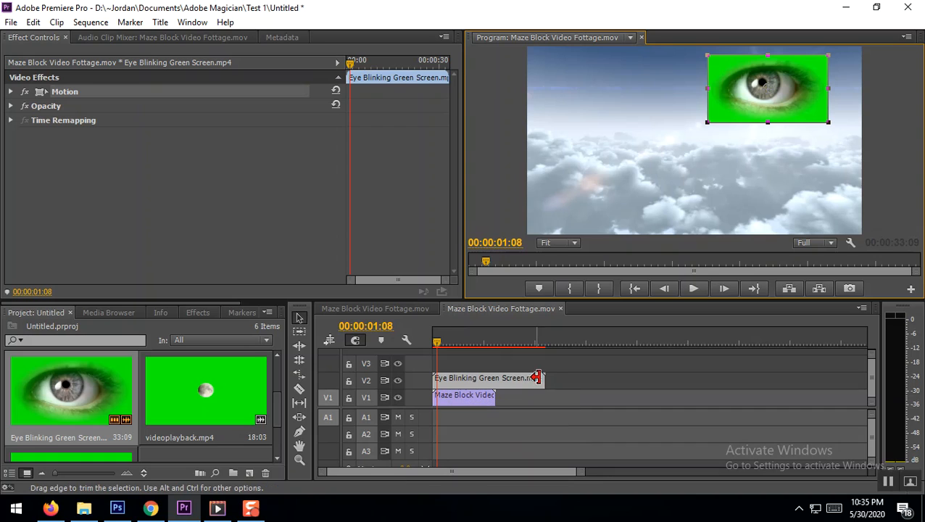
{"action": "left_click_drag", "start_coordinate": [536, 377], "coordinate": [493, 378]}
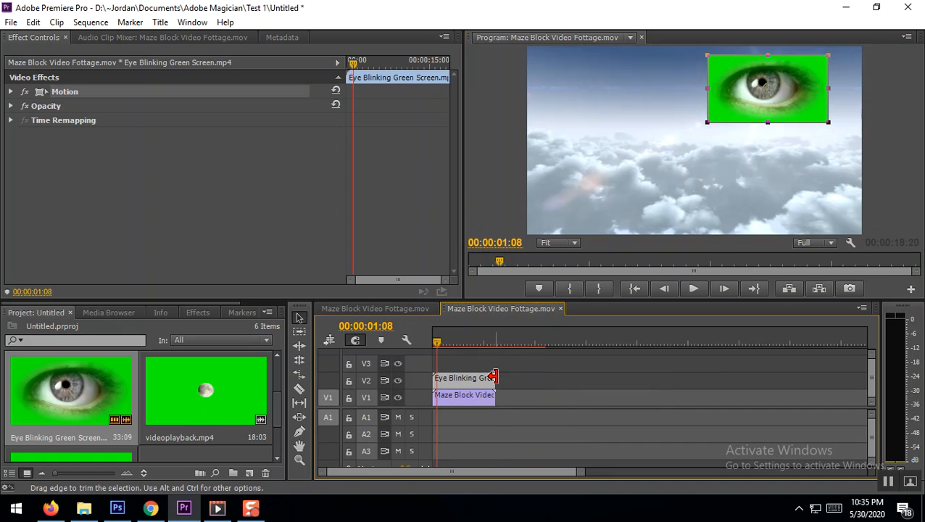
{"action": "double_click", "coordinate": [454, 382]}
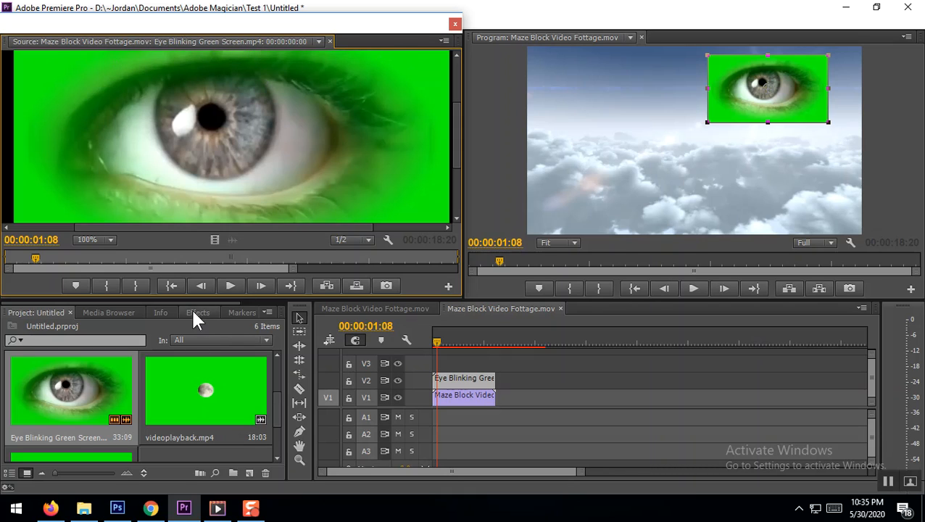
{"action": "left_click", "coordinate": [443, 41]}
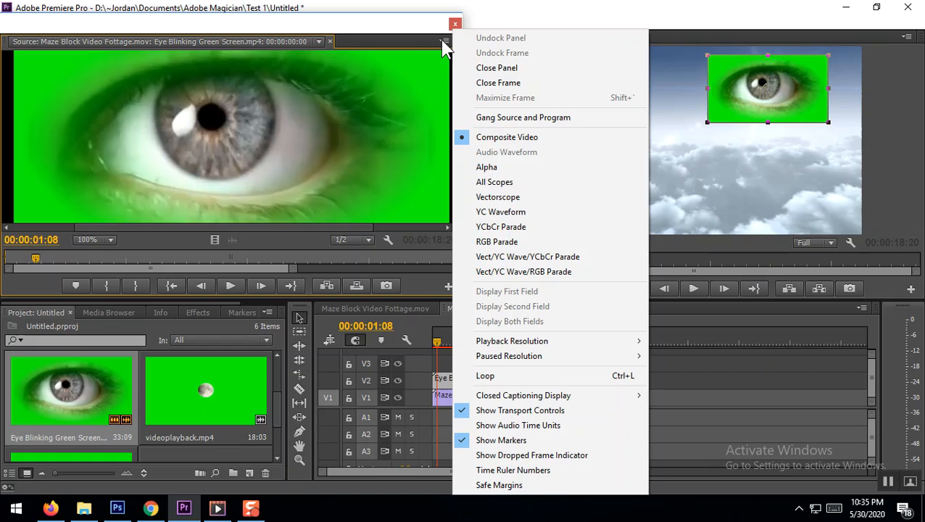
{"action": "left_click", "coordinate": [491, 68]}
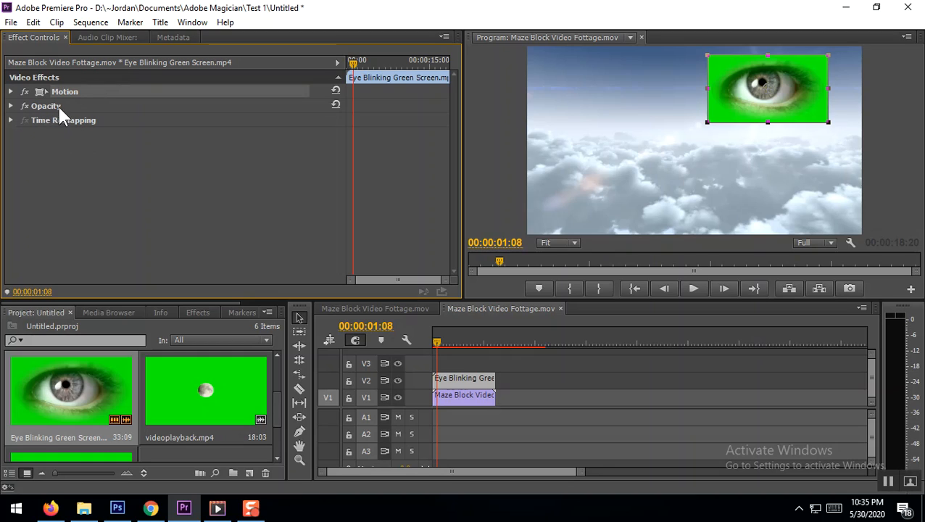
Find the Ultra Key effect by searching for "ultra" and apply it to the Eye Blinking Green Screen clip on V2
{"action": "left_click", "coordinate": [198, 313]}
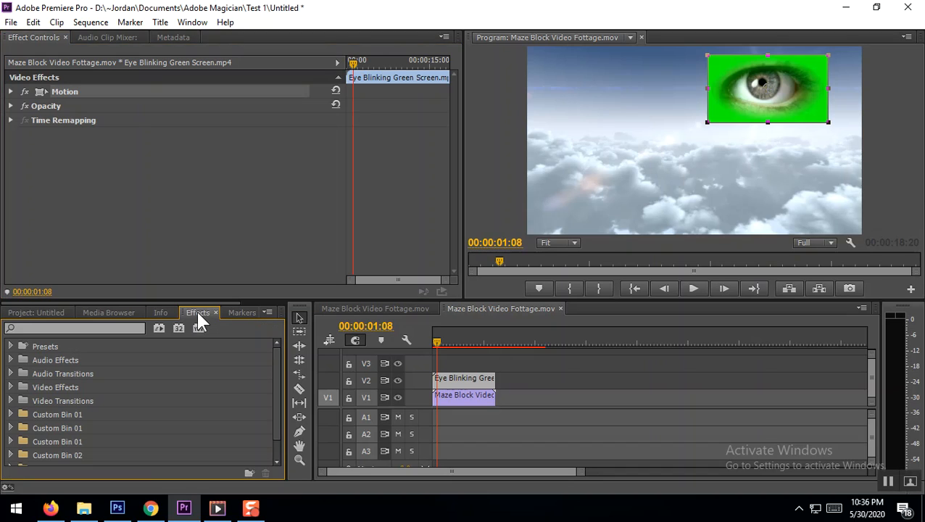
{"action": "left_click", "coordinate": [47, 328]}
{"action": "type", "text": "ultra"}
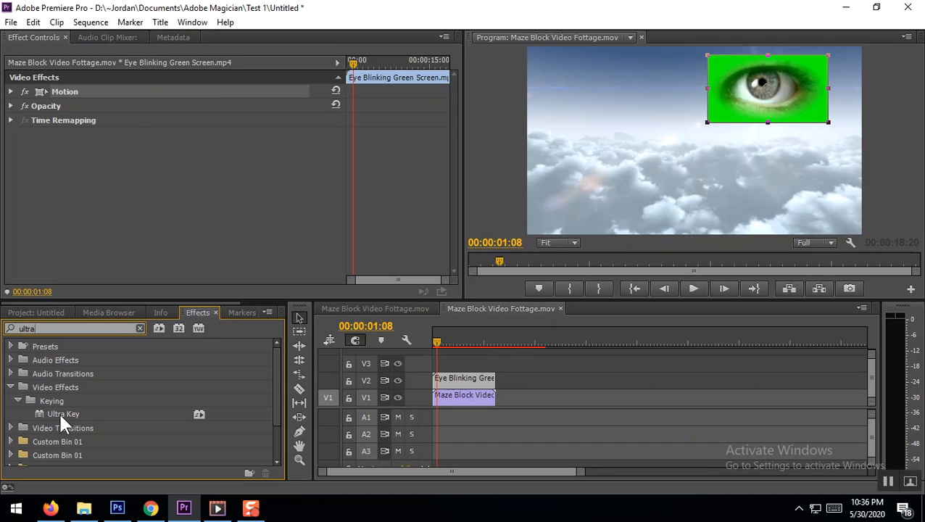
{"action": "left_click_drag", "start_coordinate": [60, 411], "coordinate": [466, 381]}
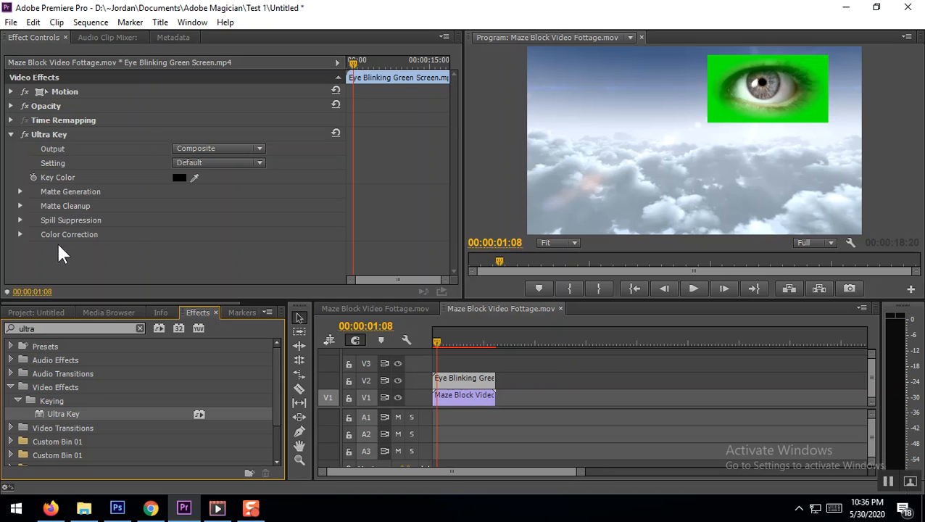
Set the eye clip's Ultra Key color to bright green 04FC04 to remove the green background
{"action": "left_click", "coordinate": [180, 179]}
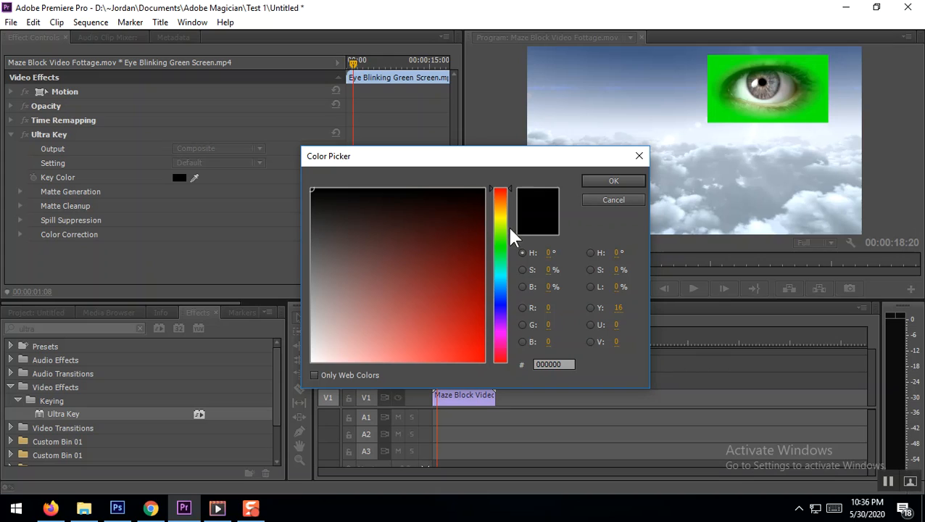
{"action": "left_click", "coordinate": [500, 247]}
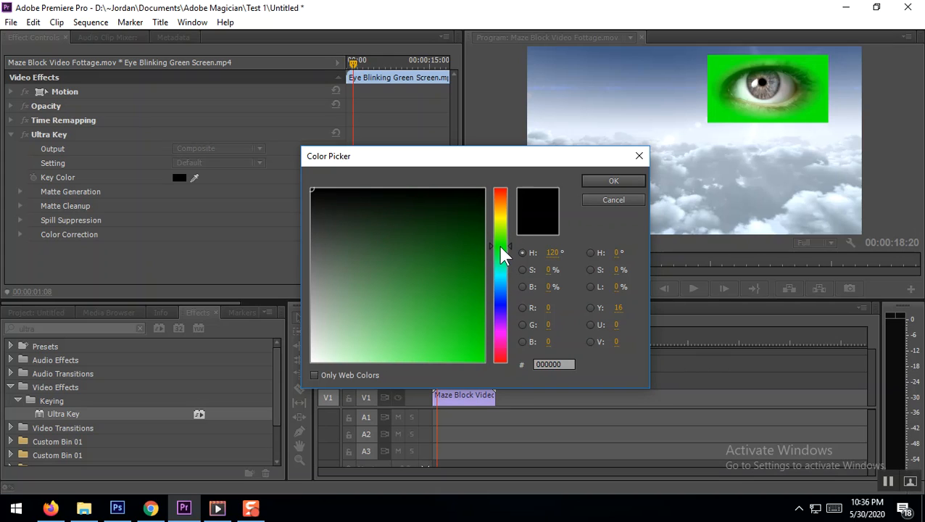
{"action": "left_click", "coordinate": [481, 360]}
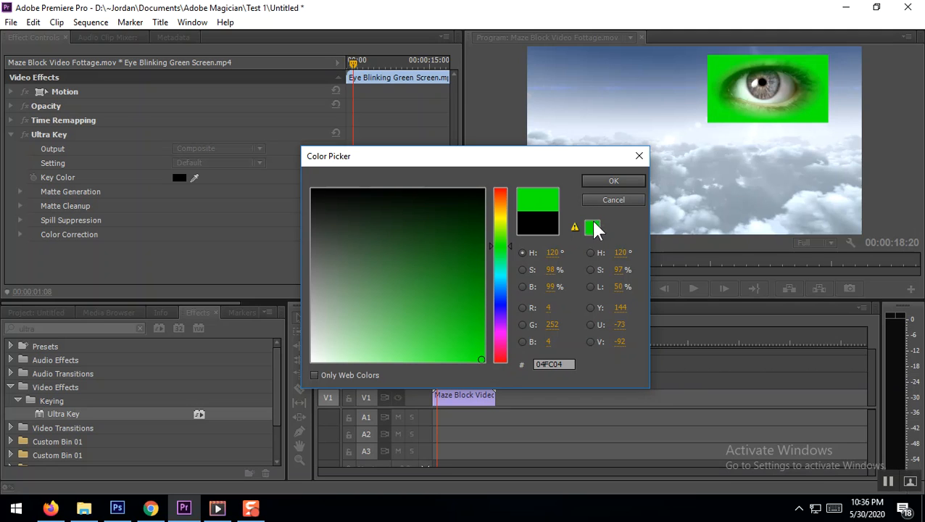
{"action": "left_click", "coordinate": [613, 182]}
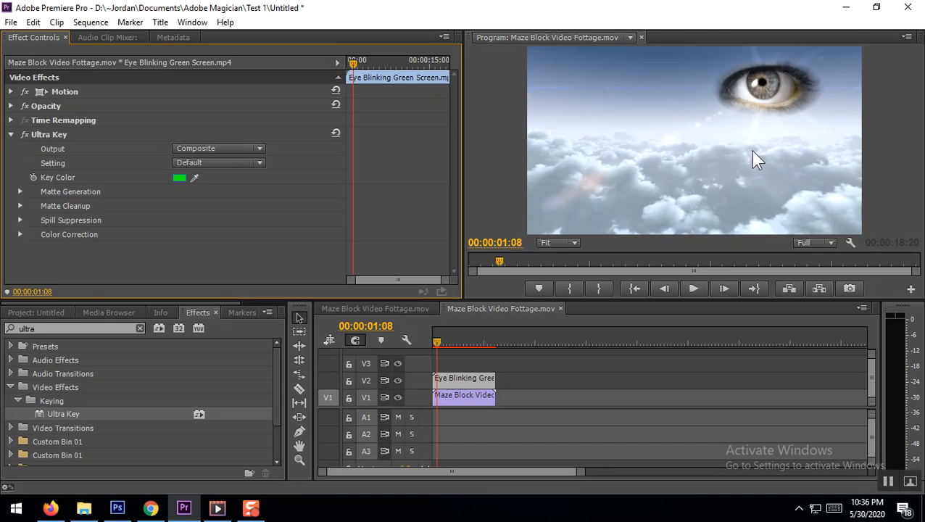
Preview the keyed eye over the clouds from the sequence start and return the playhead to 00:00:00:00
{"action": "left_click_drag", "start_coordinate": [438, 340], "coordinate": [427, 340]}
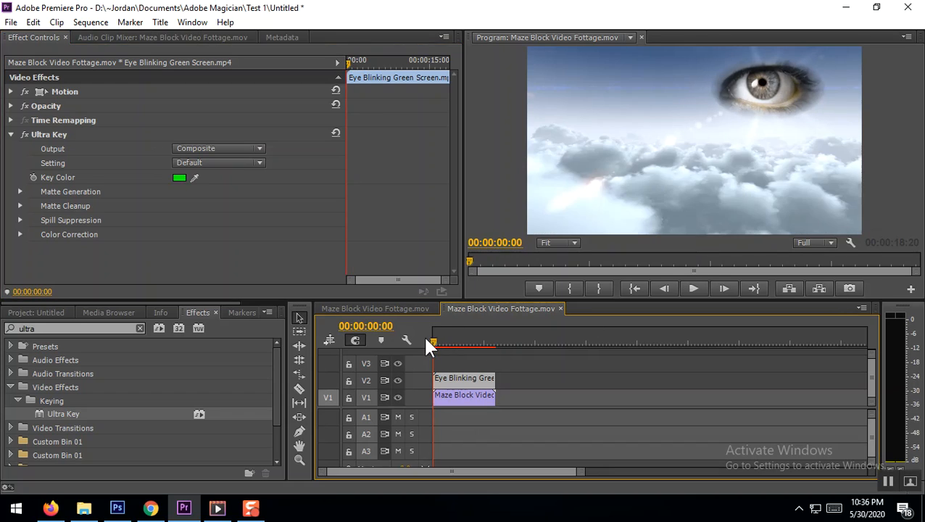
{"action": "left_click", "coordinate": [694, 288]}
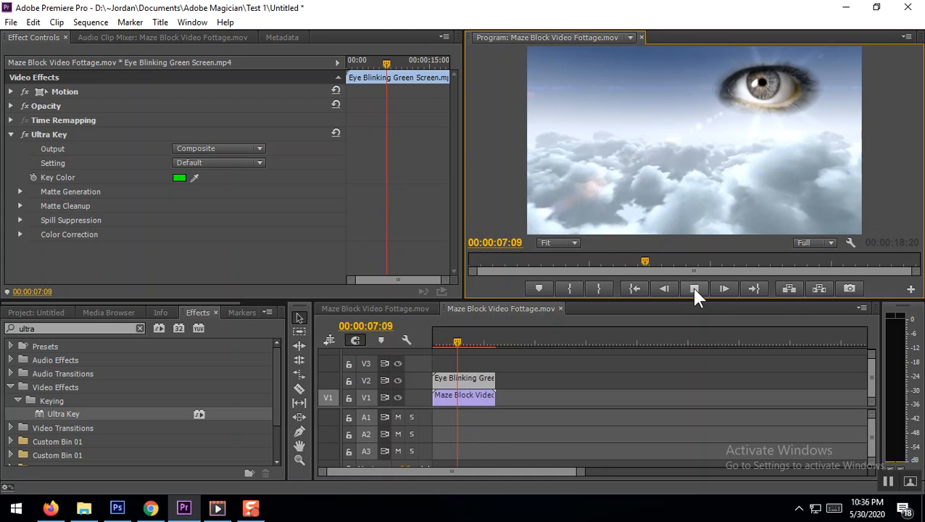
{"action": "left_click", "coordinate": [694, 290]}
{"action": "left_click", "coordinate": [456, 339]}
{"action": "left_click", "coordinate": [435, 342]}
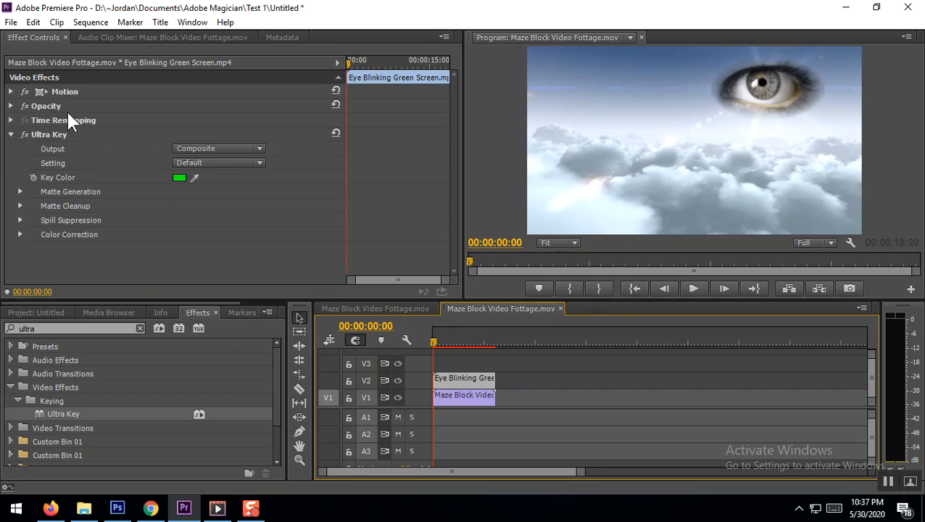
Set the eye clip's opacity to 50% at the sequence start
{"action": "left_click", "coordinate": [11, 106]}
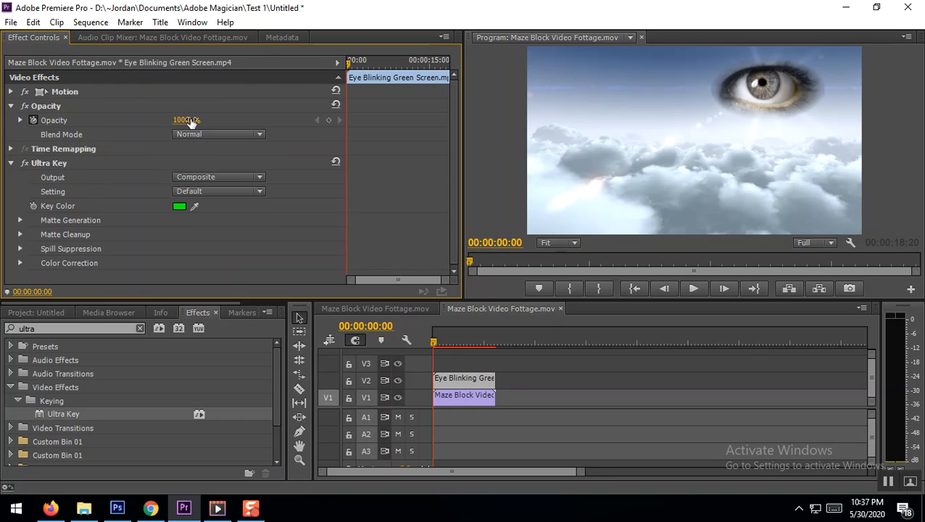
{"action": "left_click_drag", "start_coordinate": [185, 119], "coordinate": [142, 120]}
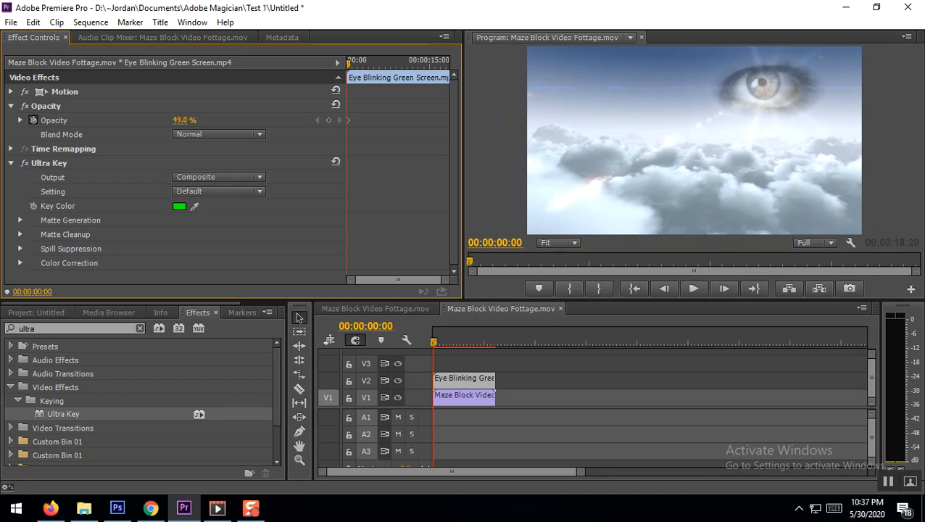
{"action": "left_click_drag", "start_coordinate": [148, 120], "coordinate": [149, 120]}
Add a 100% opacity keyframe to the eye clip at 00:00:05:28 and return the playhead to the start
{"action": "left_click", "coordinate": [694, 288]}
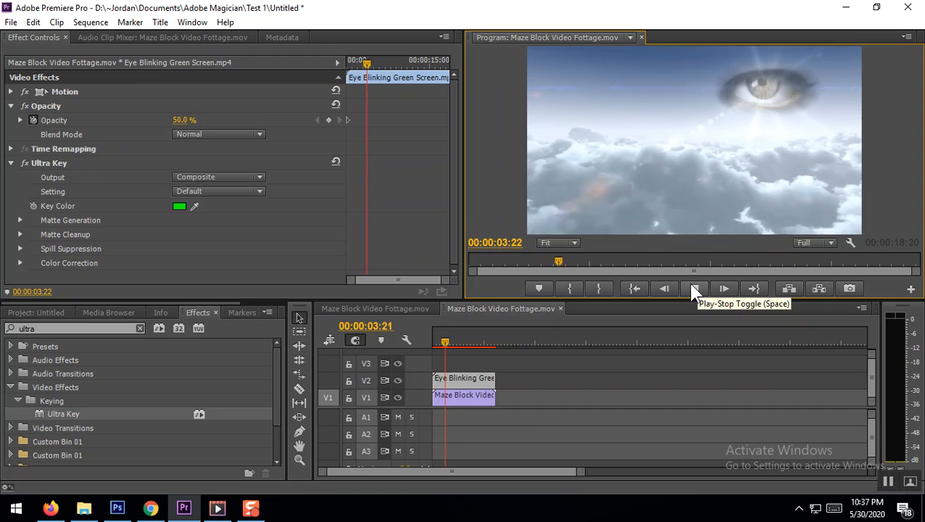
{"action": "left_click", "coordinate": [696, 288]}
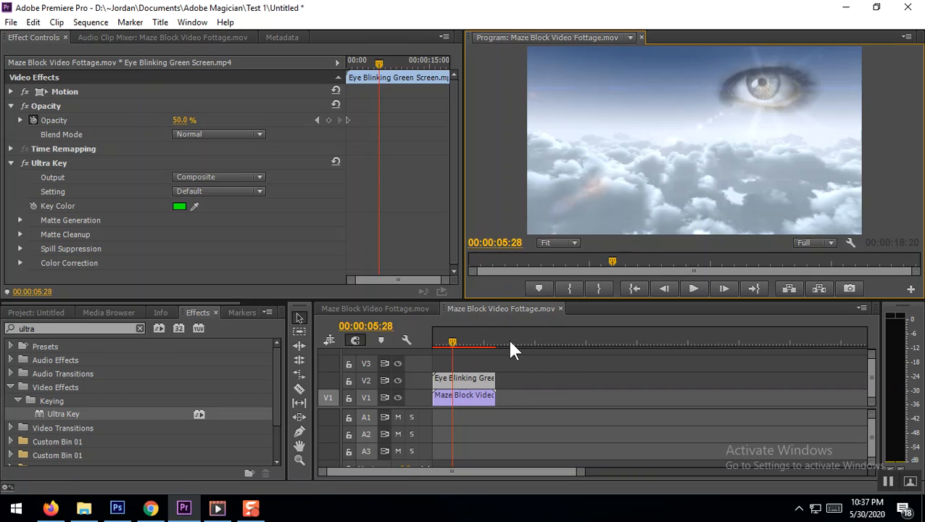
{"action": "left_click", "coordinate": [181, 120]}
{"action": "type", "text": "100"}
{"action": "key", "text": "Return"}
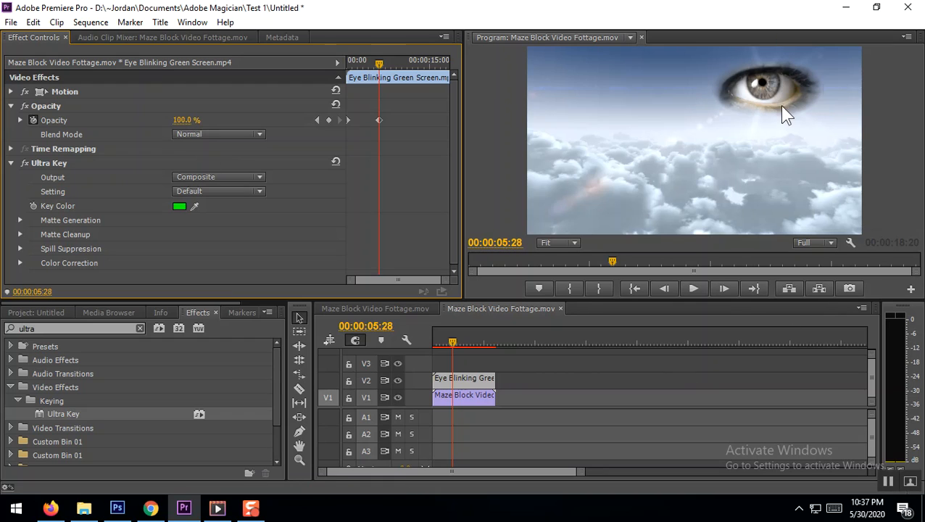
{"action": "left_click_drag", "start_coordinate": [454, 343], "coordinate": [425, 340]}
{"action": "left_click", "coordinate": [432, 341]}
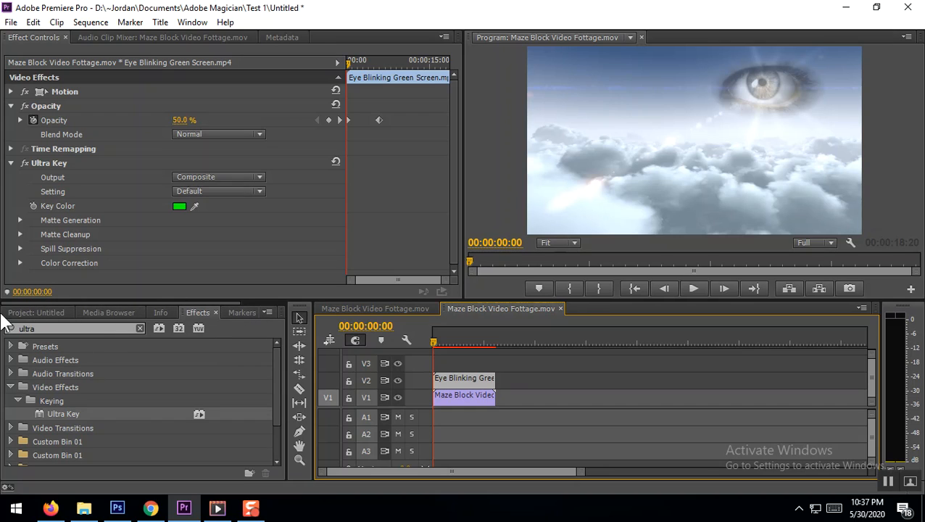
Reset the Editing workspace to its original layout
{"action": "left_click", "coordinate": [32, 312]}
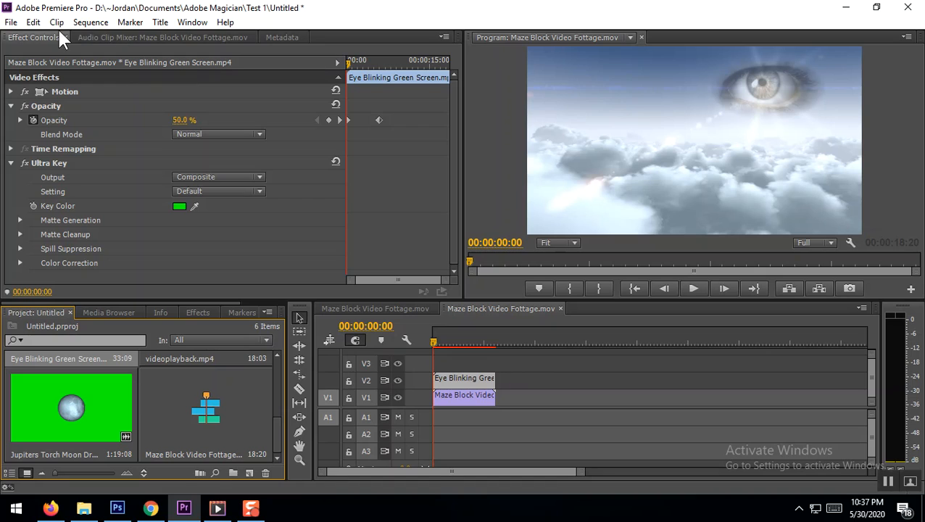
{"action": "left_click", "coordinate": [194, 22]}
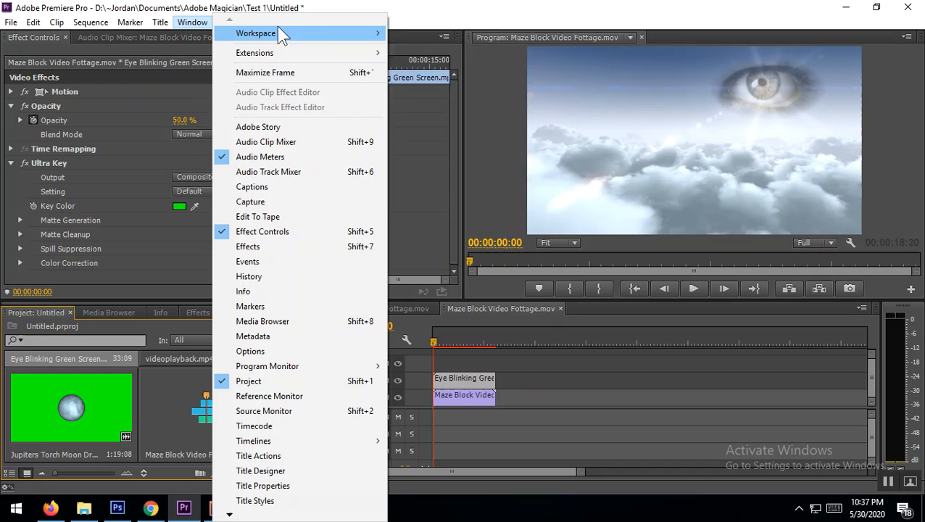
{"action": "mouse_move", "coordinate": [308, 31]}
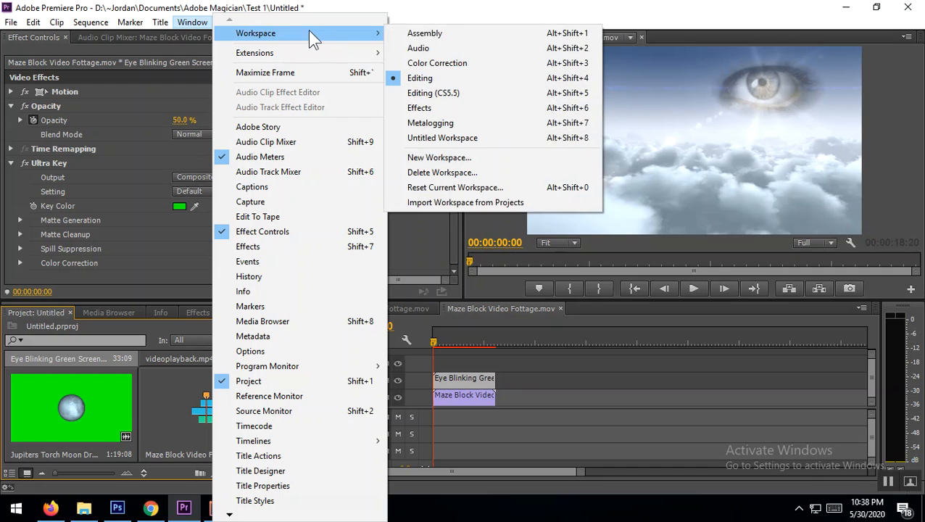
{"action": "left_click", "coordinate": [456, 189]}
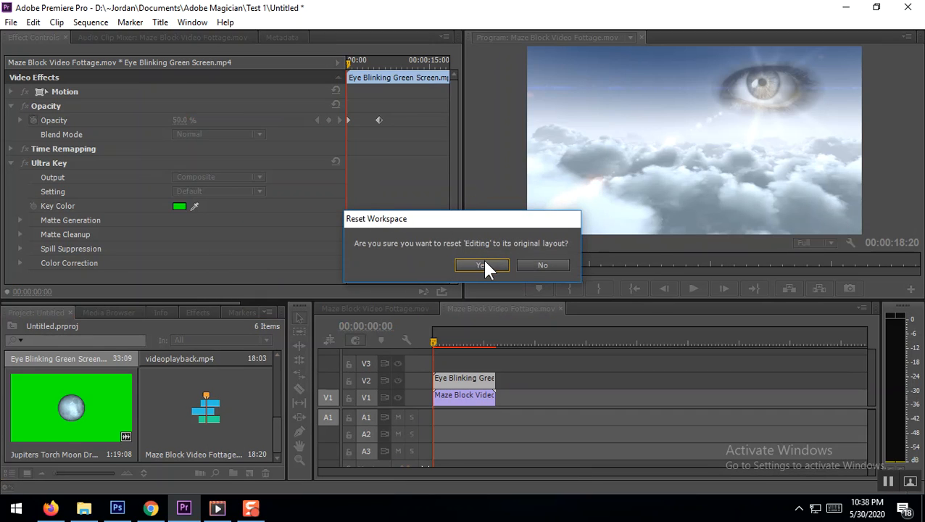
{"action": "left_click", "coordinate": [483, 265]}
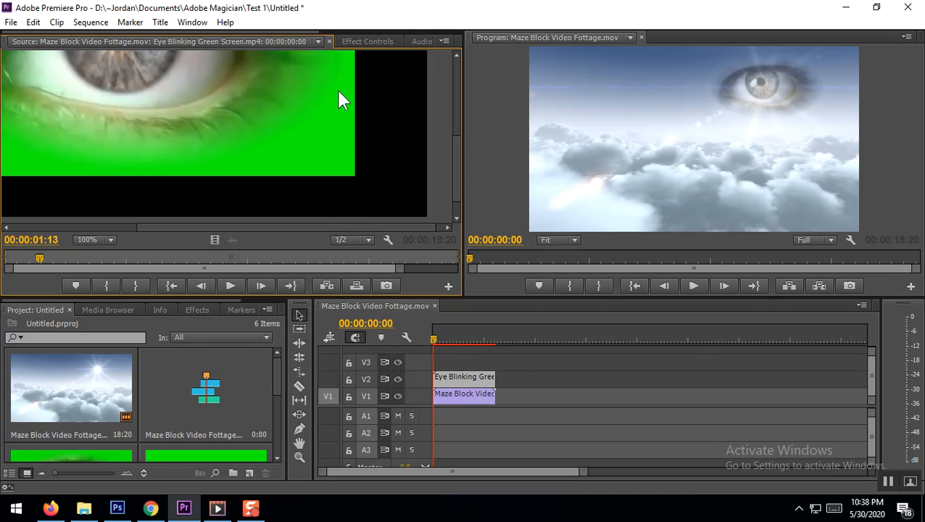
Add the Jupiters Torch Moon Dragon clip to V1 directly after the cloud clip
{"action": "scroll", "coordinate": [128, 402], "scroll_direction": "down", "scroll_amount": 1}
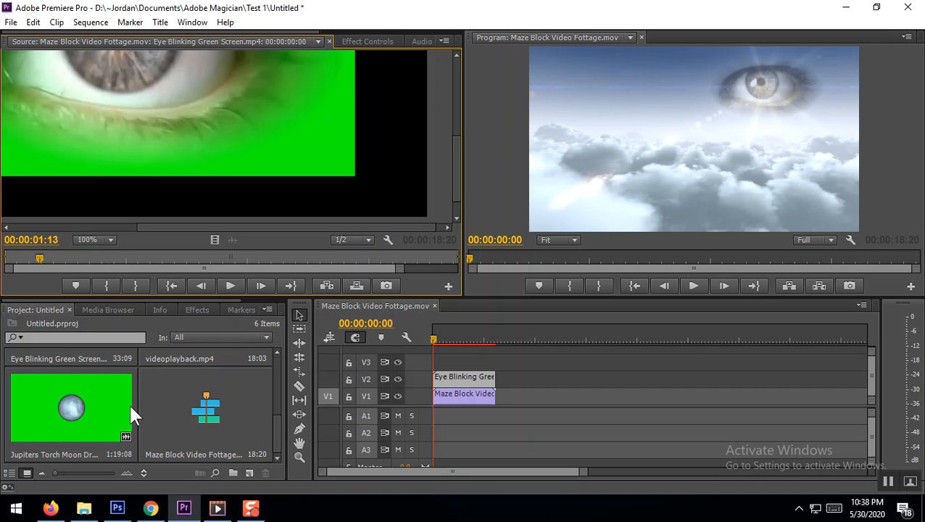
{"action": "scroll", "coordinate": [129, 402], "scroll_direction": "up", "scroll_amount": 1}
{"action": "scroll", "coordinate": [129, 410], "scroll_direction": "down", "scroll_amount": 1}
{"action": "scroll", "coordinate": [129, 413], "scroll_direction": "down", "scroll_amount": 1}
{"action": "left_click_drag", "start_coordinate": [83, 406], "coordinate": [498, 398]}
Scrub through the moon clip and trim its end to 00:00:57:12
{"action": "left_click", "coordinate": [512, 338]}
{"action": "left_click", "coordinate": [528, 341]}
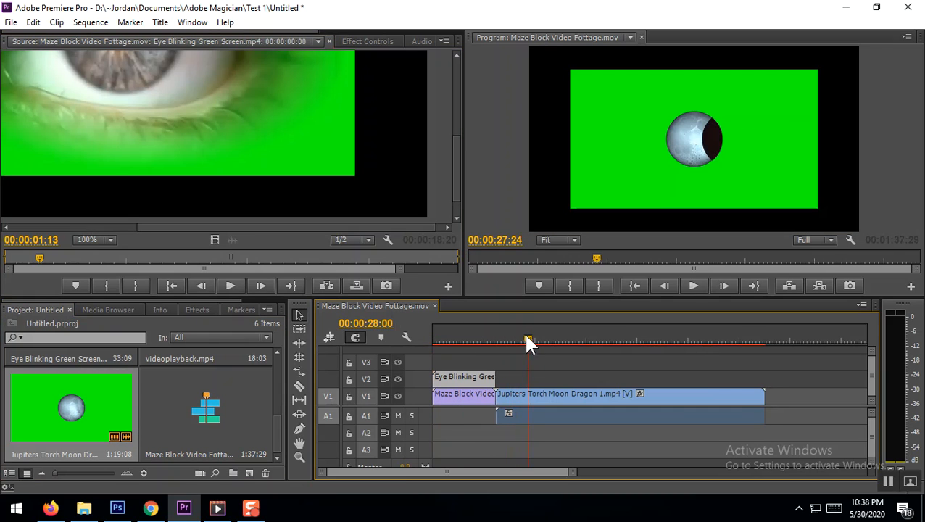
{"action": "left_click_drag", "start_coordinate": [527, 338], "coordinate": [625, 344]}
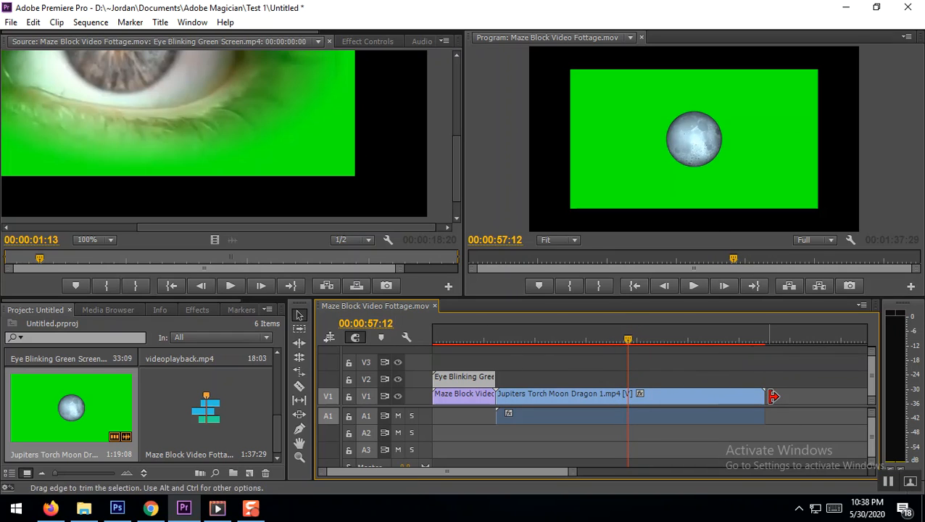
{"action": "left_click_drag", "start_coordinate": [761, 396], "coordinate": [626, 396]}
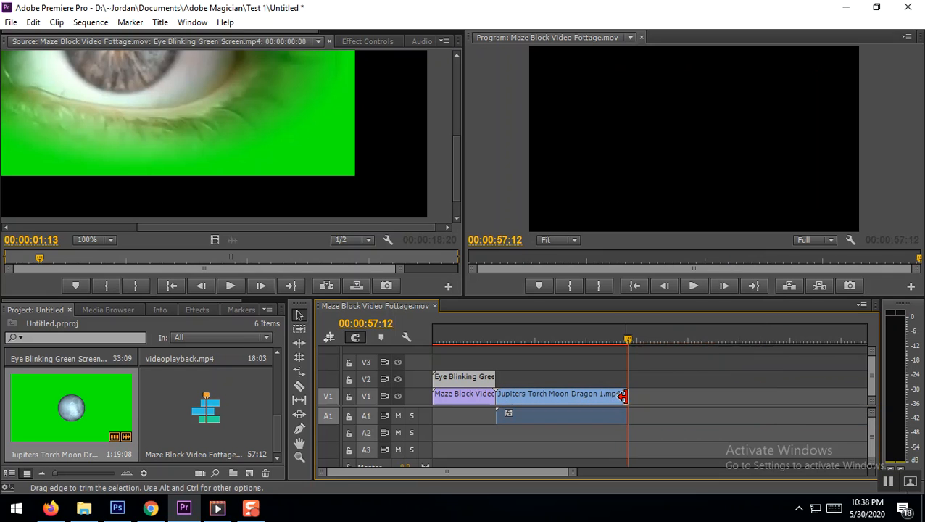
Move the moon clip's image to the upper-left corner of the frame and put the playhead at 00:00:19:00
{"action": "left_click_drag", "start_coordinate": [628, 342], "coordinate": [547, 343]}
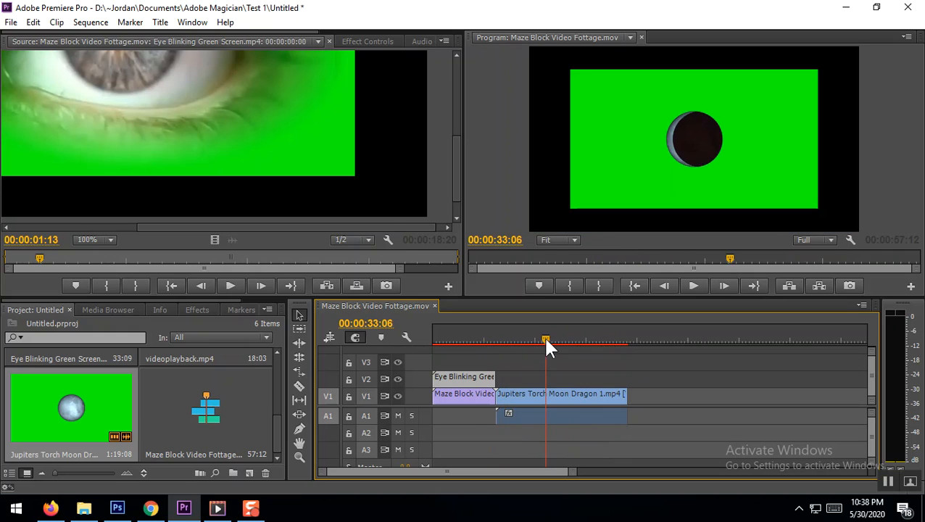
{"action": "double_click", "coordinate": [756, 139]}
{"action": "left_click_drag", "start_coordinate": [755, 151], "coordinate": [639, 107]}
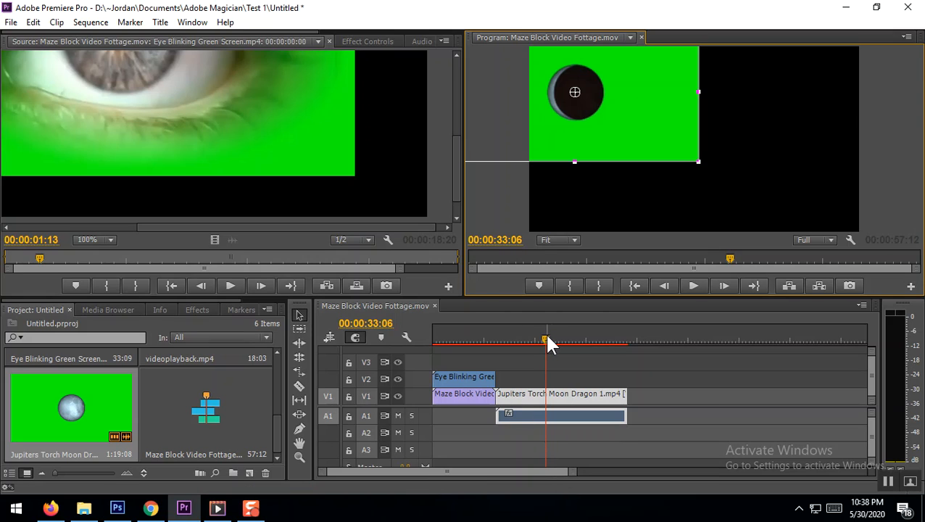
{"action": "left_click_drag", "start_coordinate": [545, 339], "coordinate": [497, 339]}
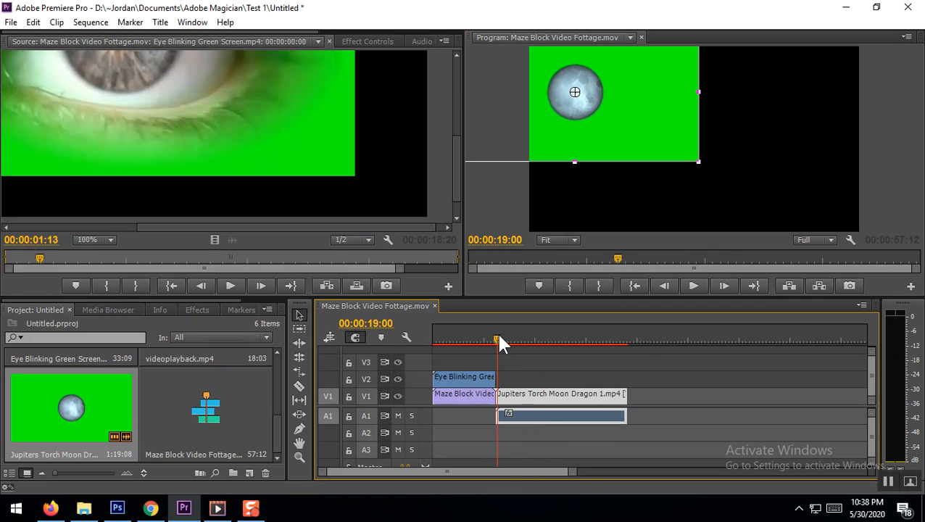
Apply the Ultra Key effect to the Jupiters Torch Moon Dragon clip on V1
{"action": "left_click", "coordinate": [195, 310]}
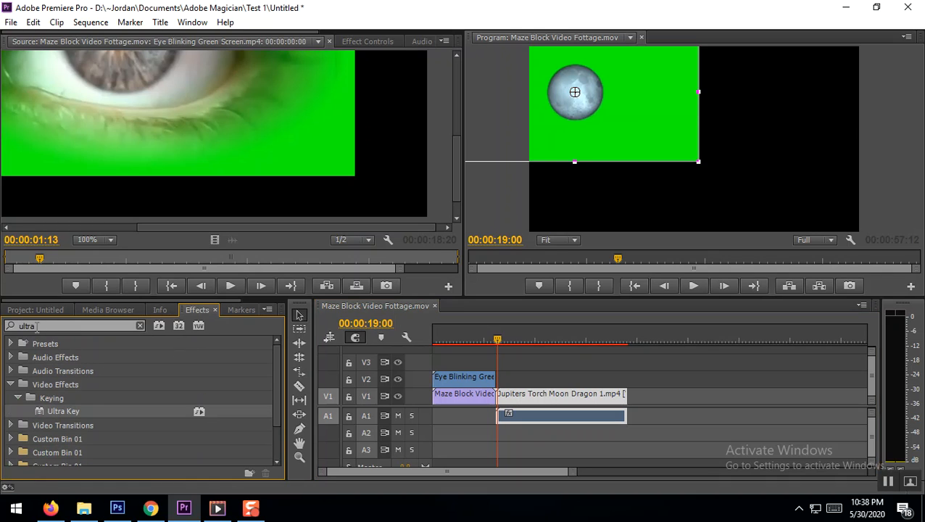
{"action": "left_click_drag", "start_coordinate": [61, 414], "coordinate": [537, 408]}
{"action": "left_click", "coordinate": [529, 399]}
Set the Ultra Key's key color on the Jupiters Torch Moon Dragon clip to green 18FF06
{"action": "double_click", "coordinate": [527, 388]}
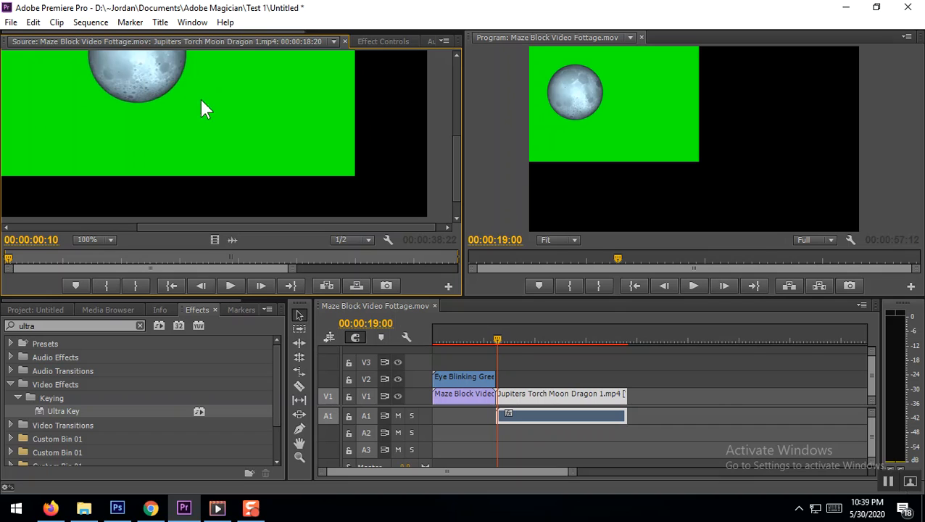
{"action": "left_click", "coordinate": [392, 44]}
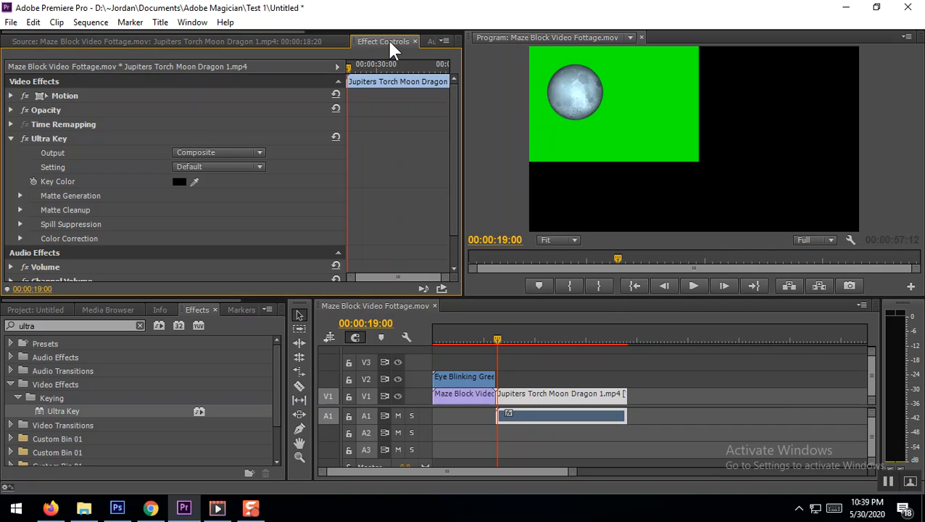
{"action": "left_click", "coordinate": [180, 182]}
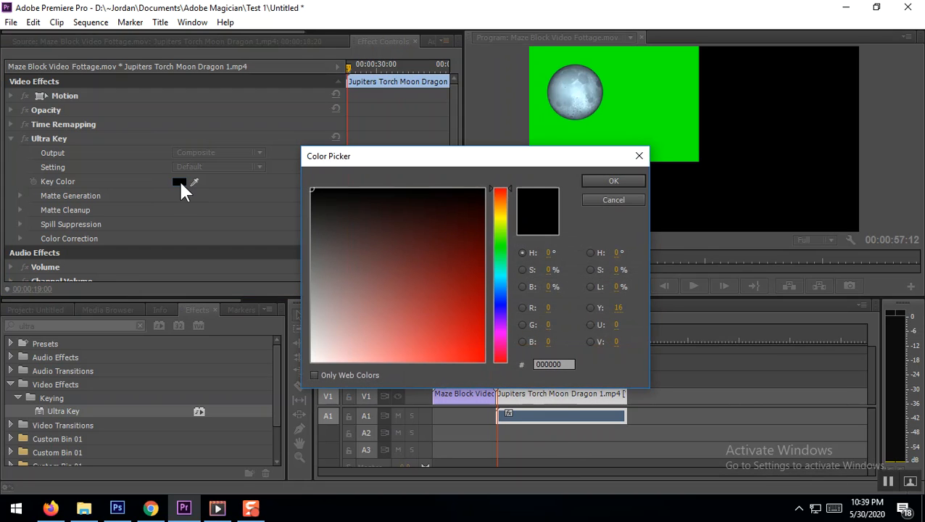
{"action": "left_click", "coordinate": [501, 245]}
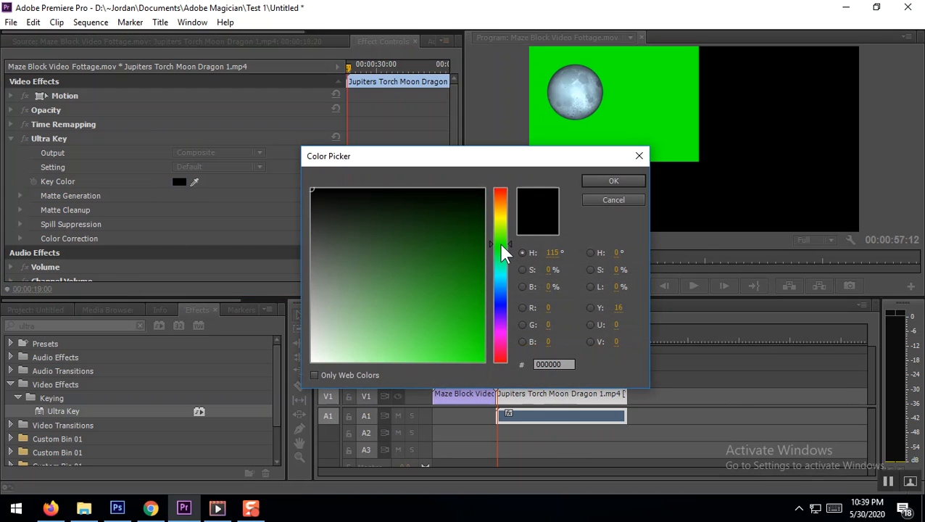
{"action": "left_click", "coordinate": [480, 360]}
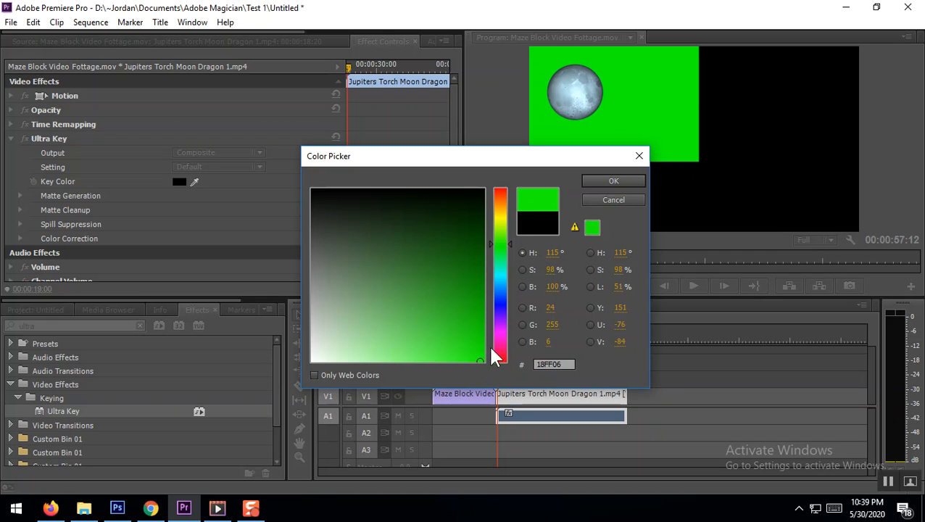
{"action": "left_click", "coordinate": [612, 182]}
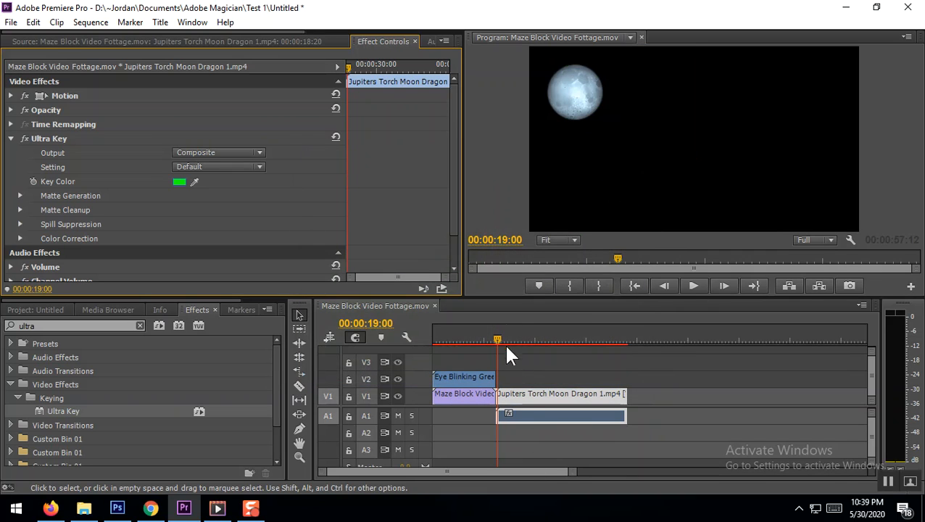
Move the moon clip to V3 at the start of the sequence and check the composite at 00:00:10:12
{"action": "left_click_drag", "start_coordinate": [531, 402], "coordinate": [533, 370]}
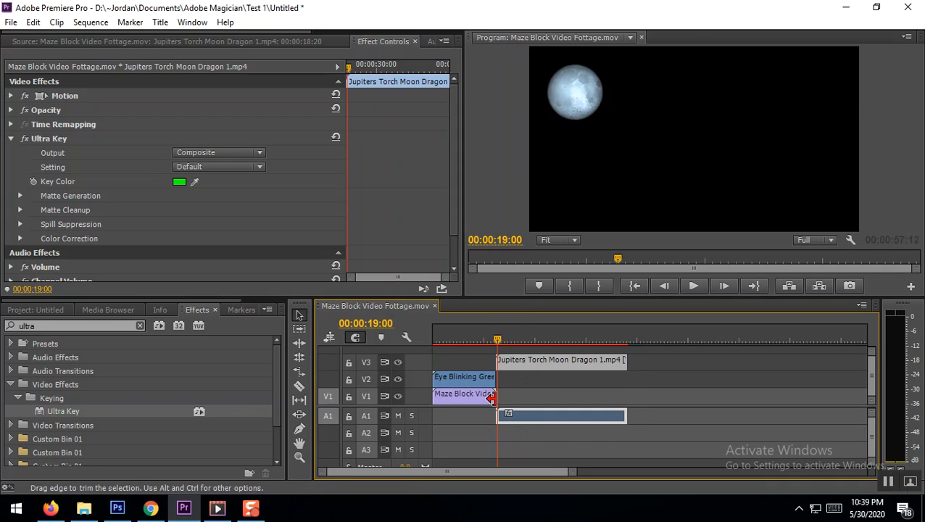
{"action": "left_click_drag", "start_coordinate": [531, 366], "coordinate": [524, 341]}
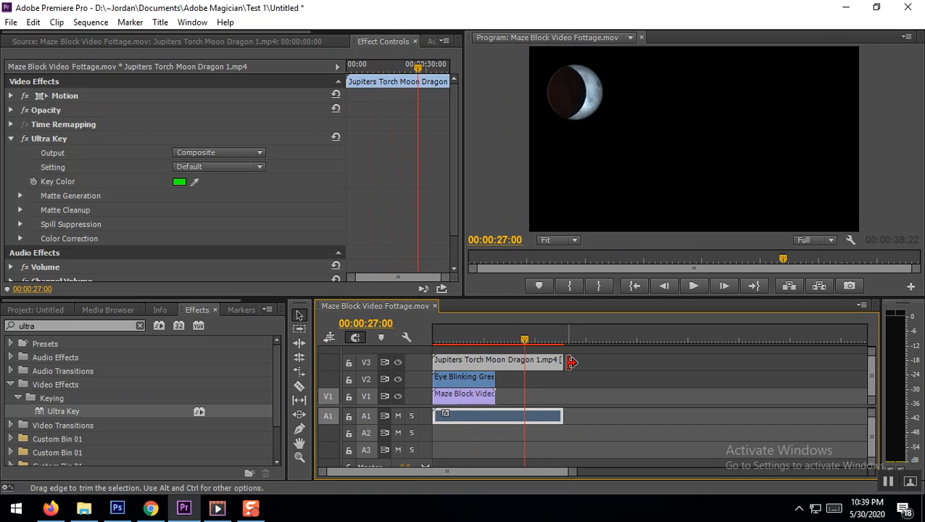
{"action": "left_click_drag", "start_coordinate": [525, 341], "coordinate": [470, 348]}
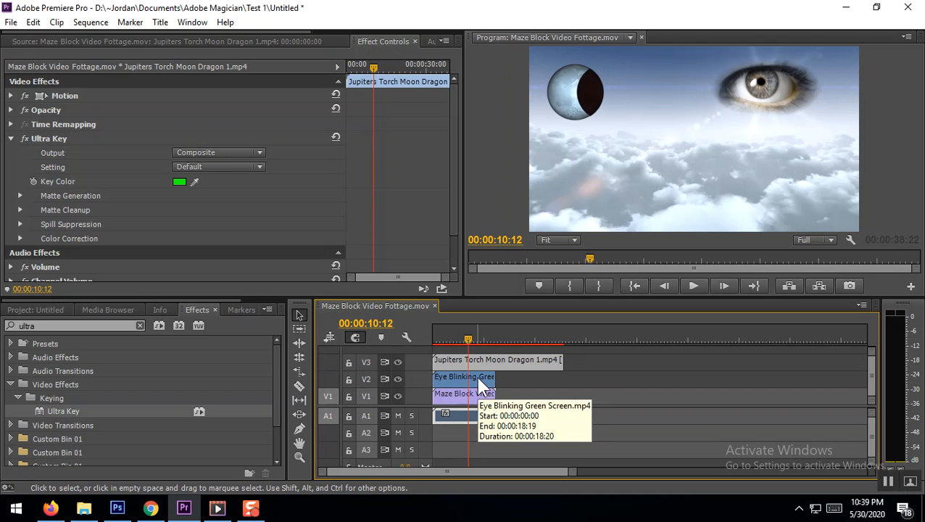
Overwrite a second copy of the Eye Blinking clip onto V1 and place it directly after the cloud clip
{"action": "double_click", "coordinate": [477, 376]}
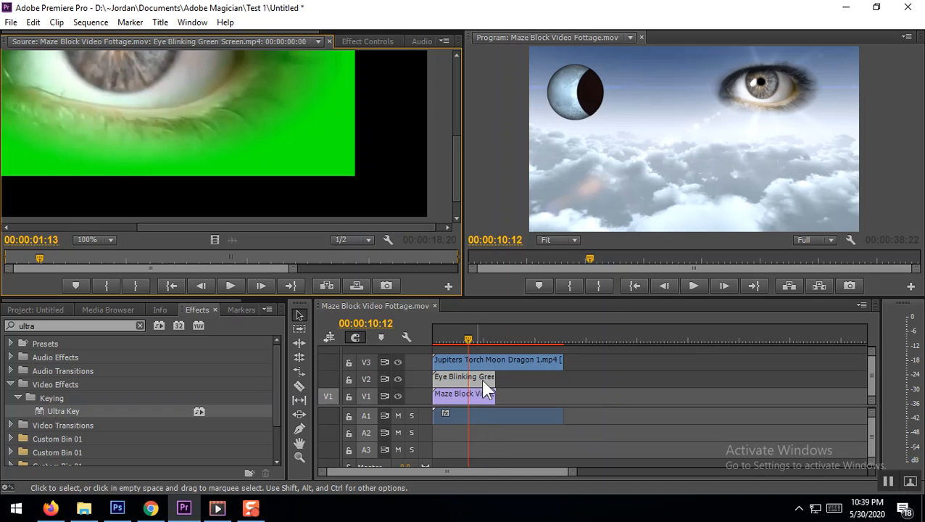
{"action": "left_click", "coordinate": [506, 337]}
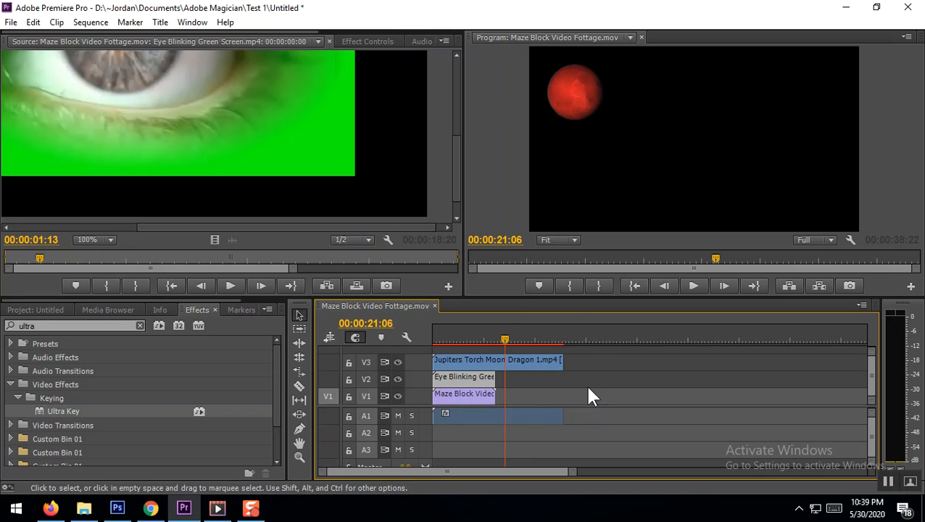
{"action": "left_click", "coordinate": [586, 338]}
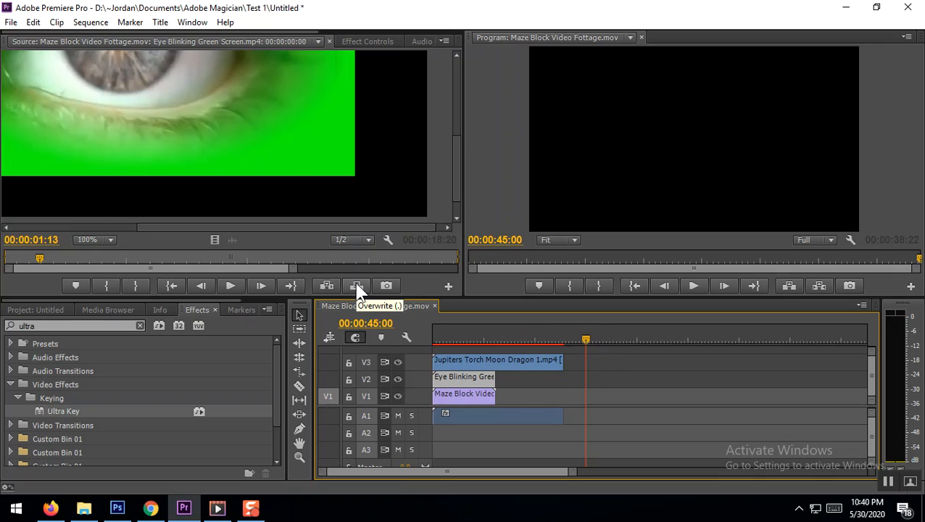
{"action": "double_click", "coordinate": [483, 382]}
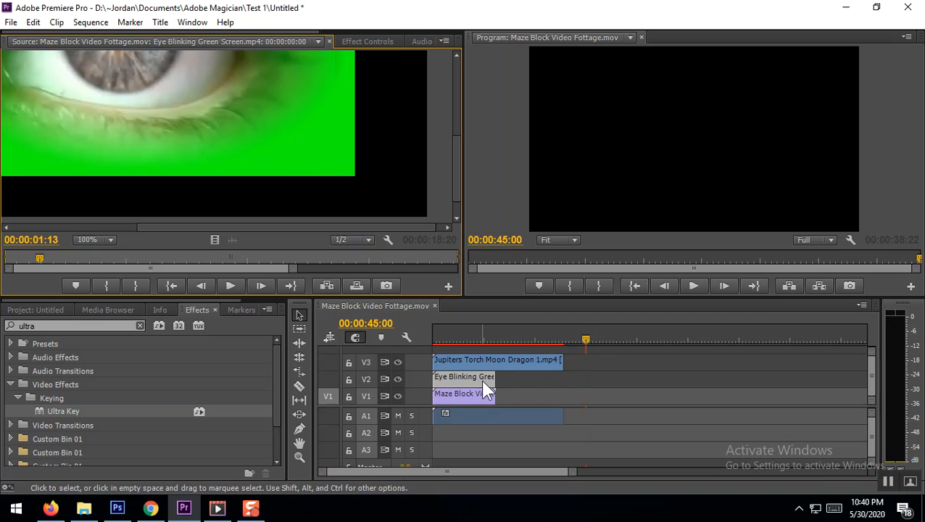
{"action": "left_click", "coordinate": [357, 284]}
{"action": "left_click", "coordinate": [593, 401]}
{"action": "left_click_drag", "start_coordinate": [593, 401], "coordinate": [542, 397]}
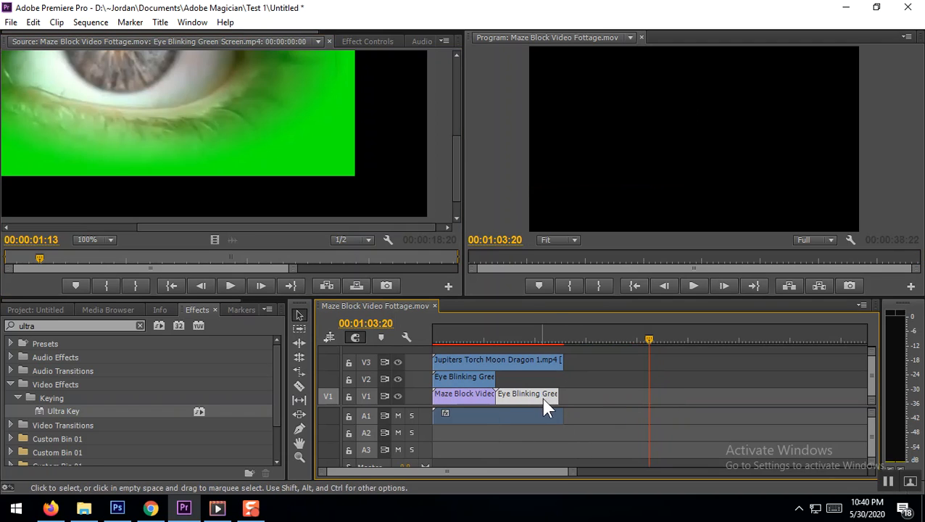
Put the playhead at 00:00:36:18 and set the second eye clip's speed to 86%
{"action": "left_click_drag", "start_coordinate": [505, 339], "coordinate": [558, 334]}
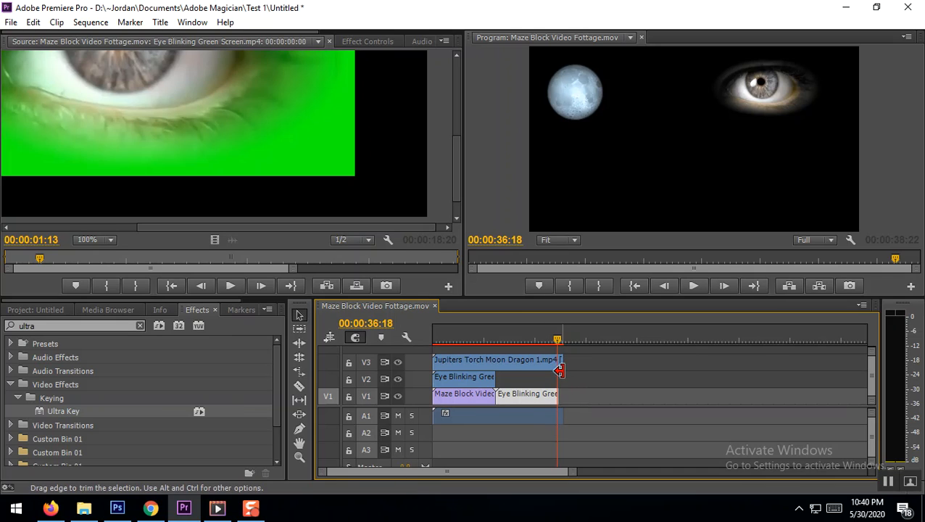
{"action": "right_click", "coordinate": [537, 406]}
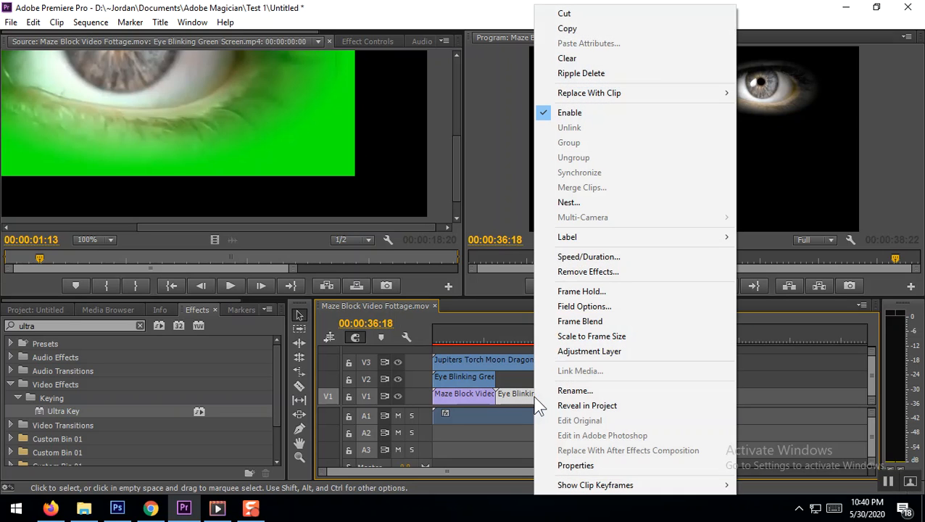
{"action": "left_click", "coordinate": [596, 258]}
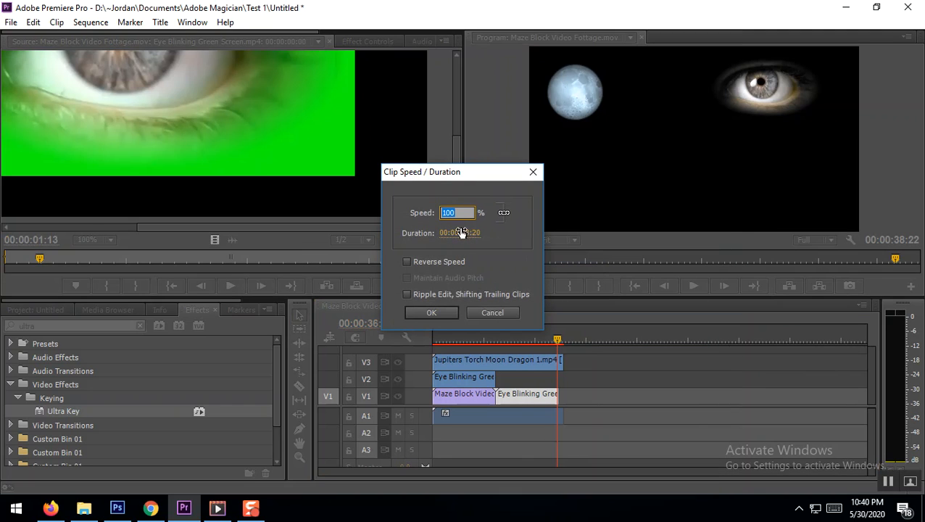
{"action": "left_click", "coordinate": [443, 310]}
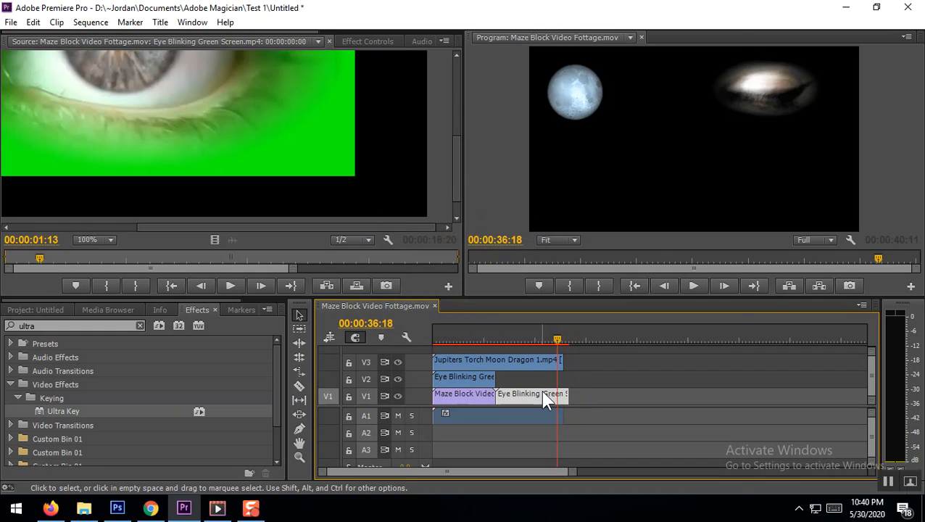
Set the second eye clip's speed to 94% so its end lines up with the moon clip's end
{"action": "right_click", "coordinate": [544, 391]}
{"action": "left_click", "coordinate": [617, 256]}
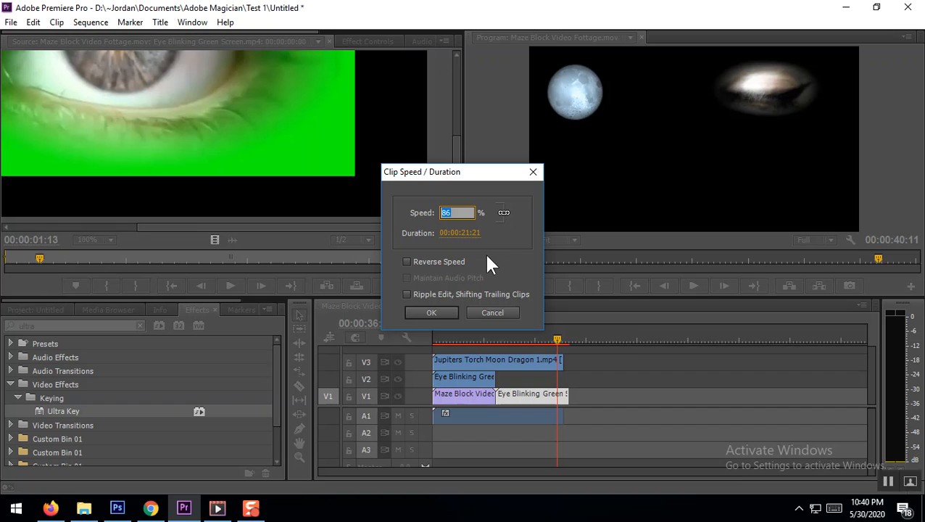
{"action": "type", "text": "94"}
{"action": "left_click", "coordinate": [433, 311]}
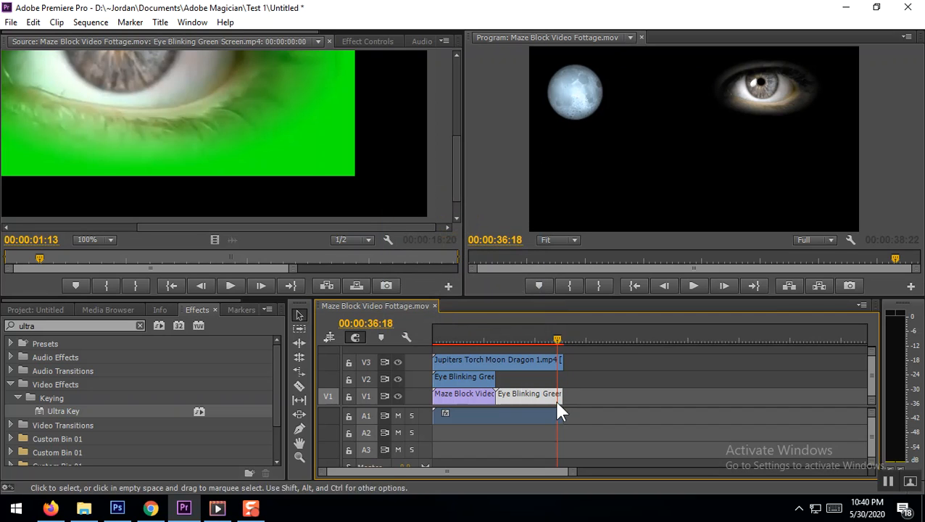
{"action": "mouse_move", "coordinate": [557, 395]}
{"action": "left_mouse_down"}
{"action": "mouse_move", "coordinate": [569, 396]}
{"action": "mouse_move", "coordinate": [560, 395]}
{"action": "left_mouse_up"}
{"action": "left_click", "coordinate": [478, 377]}
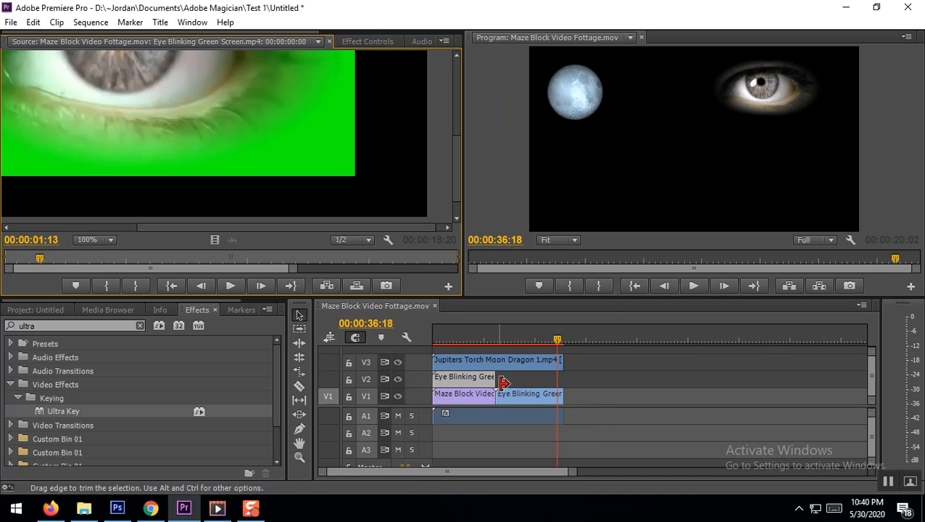
{"action": "left_click", "coordinate": [574, 339]}
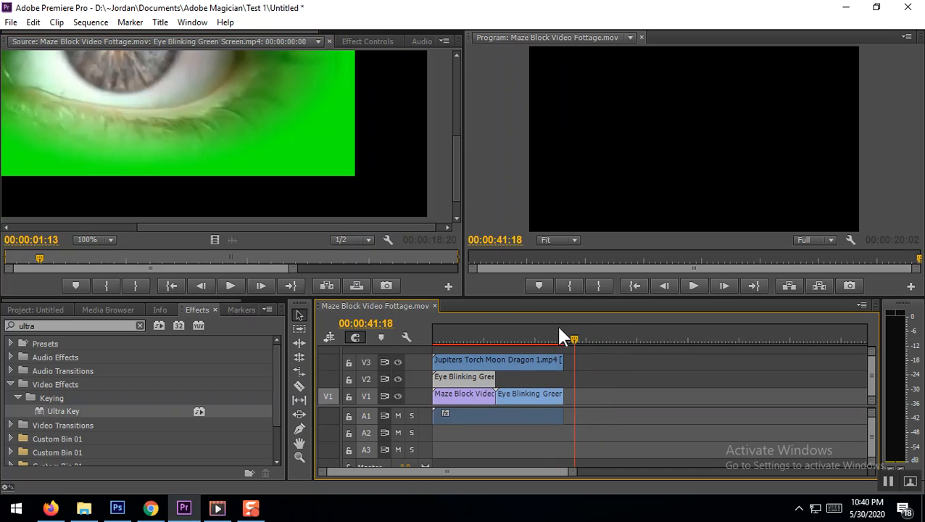
{"action": "left_click", "coordinate": [356, 286]}
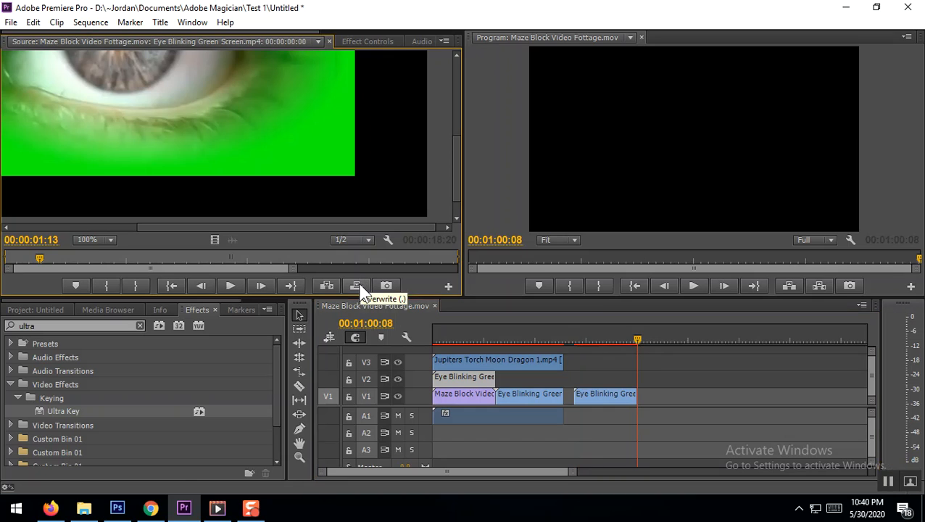
{"action": "mouse_move", "coordinate": [607, 394]}
{"action": "left_mouse_down"}
{"action": "mouse_move", "coordinate": [617, 393]}
{"action": "mouse_move", "coordinate": [613, 404]}
{"action": "left_mouse_up"}
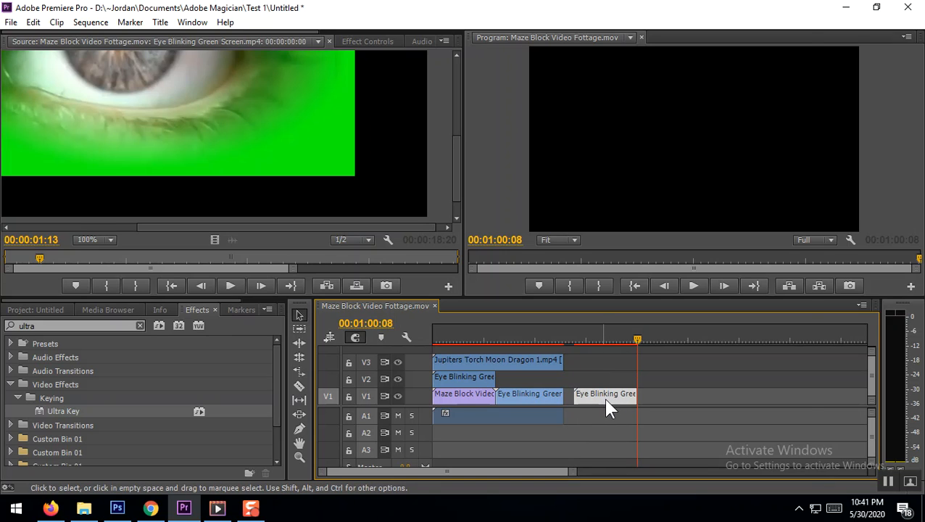
{"action": "right_click", "coordinate": [606, 397]}
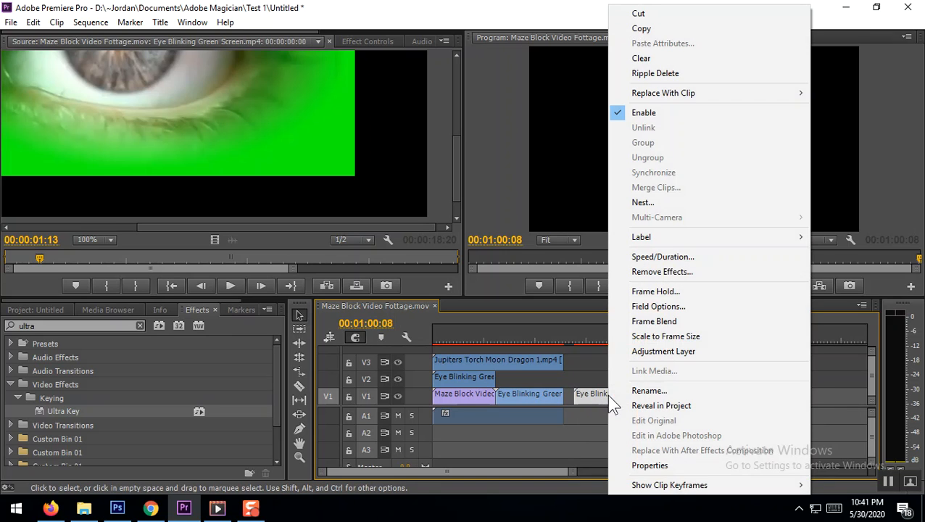
{"action": "left_click", "coordinate": [679, 57]}
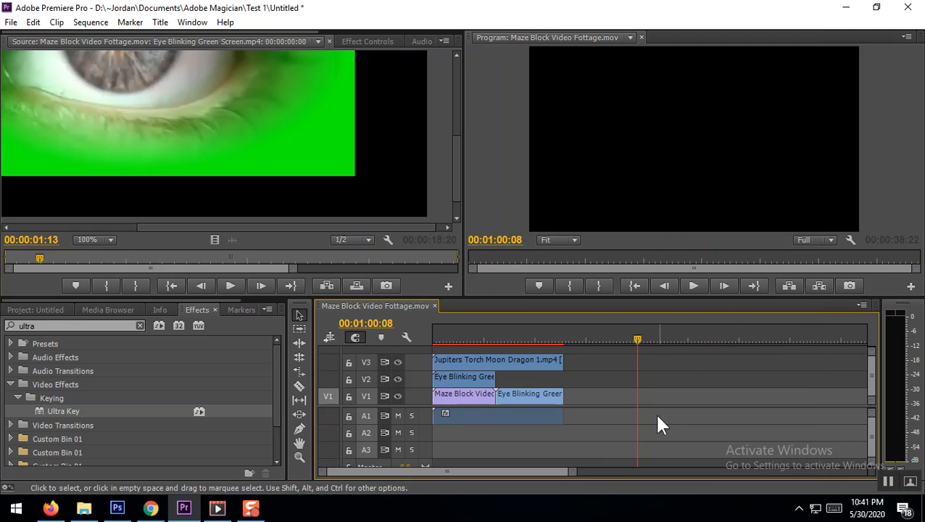
Play the sequence from the start to check the moon and eye composite across the cut to the second eye clip
{"action": "left_click", "coordinate": [433, 332]}
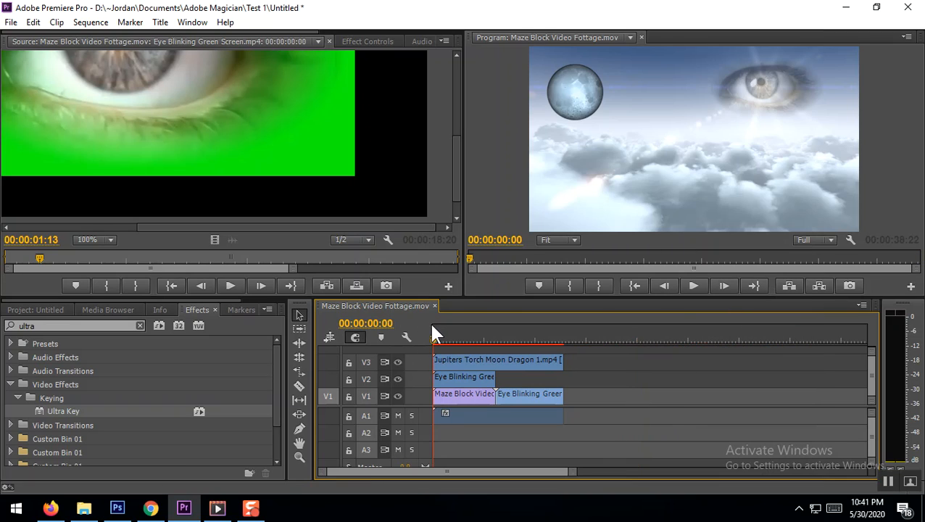
{"action": "left_click", "coordinate": [701, 284]}
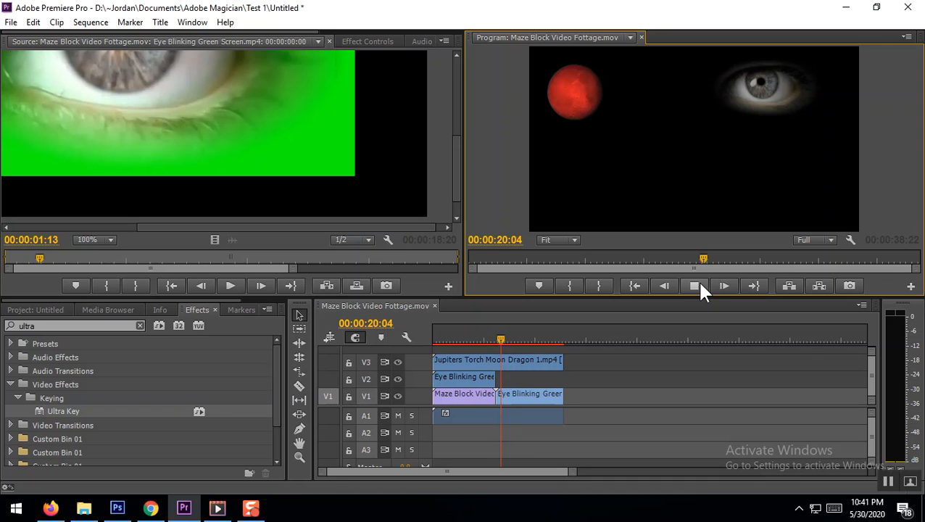
{"action": "mouse_move", "coordinate": [530, 392]}
{"action": "left_mouse_down"}
{"action": "mouse_move", "coordinate": [535, 377]}
{"action": "mouse_move", "coordinate": [541, 399]}
{"action": "left_mouse_up"}
{"action": "right_click", "coordinate": [541, 399]}
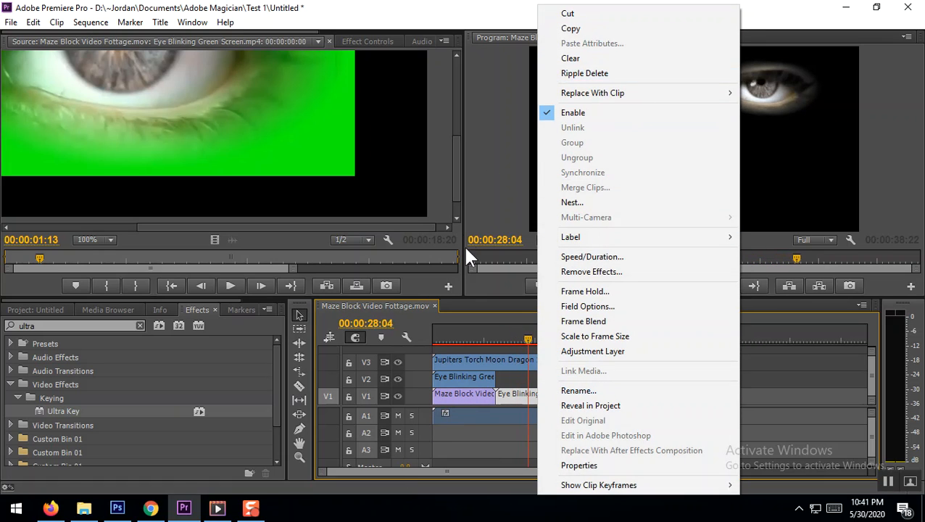
{"action": "left_click", "coordinate": [491, 183]}
{"action": "left_click", "coordinate": [693, 288]}
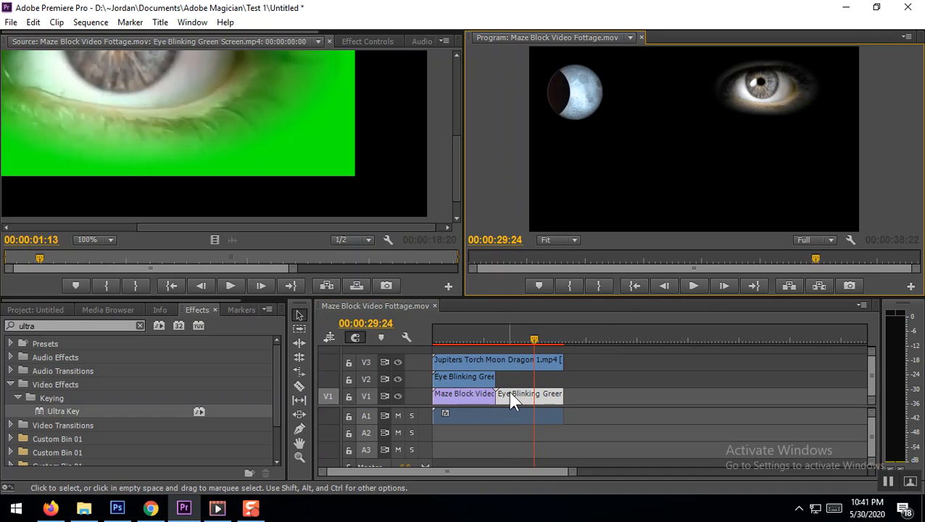
Move the second eye clip up to V2 and place a copy of the Maze Block cloud clip on V1 directly after the first
{"action": "left_click_drag", "start_coordinate": [512, 401], "coordinate": [533, 397]}
{"action": "left_click", "coordinate": [461, 395]}
{"action": "double_click", "coordinate": [462, 396]}
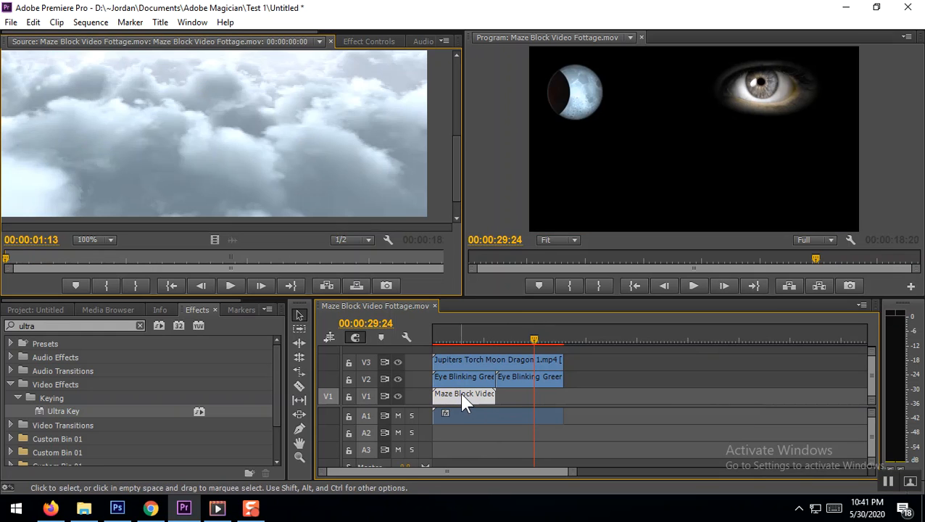
{"action": "left_click", "coordinate": [573, 339]}
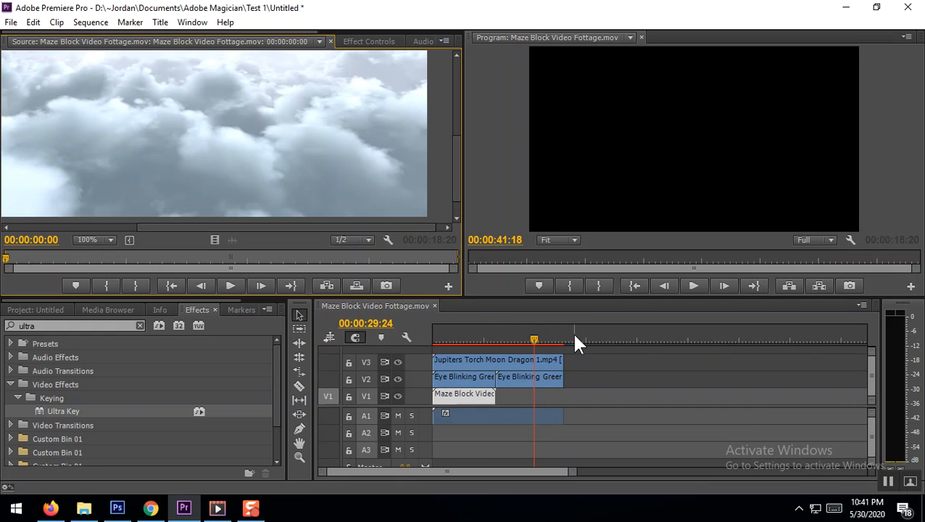
{"action": "left_click", "coordinate": [356, 286]}
{"action": "left_click_drag", "start_coordinate": [596, 401], "coordinate": [549, 409]}
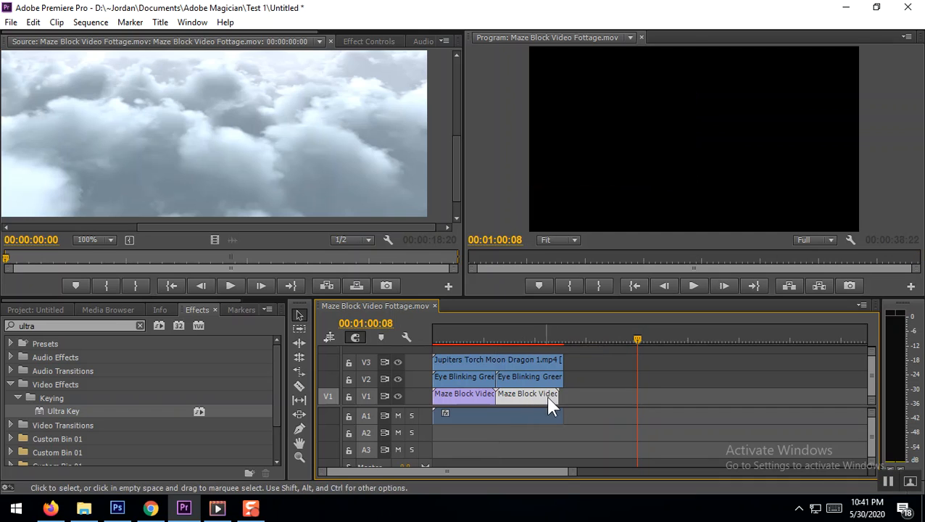
Set the second Maze Block cloud clip's speed to 92% and line up its end with the moon clip's end
{"action": "right_click", "coordinate": [541, 396]}
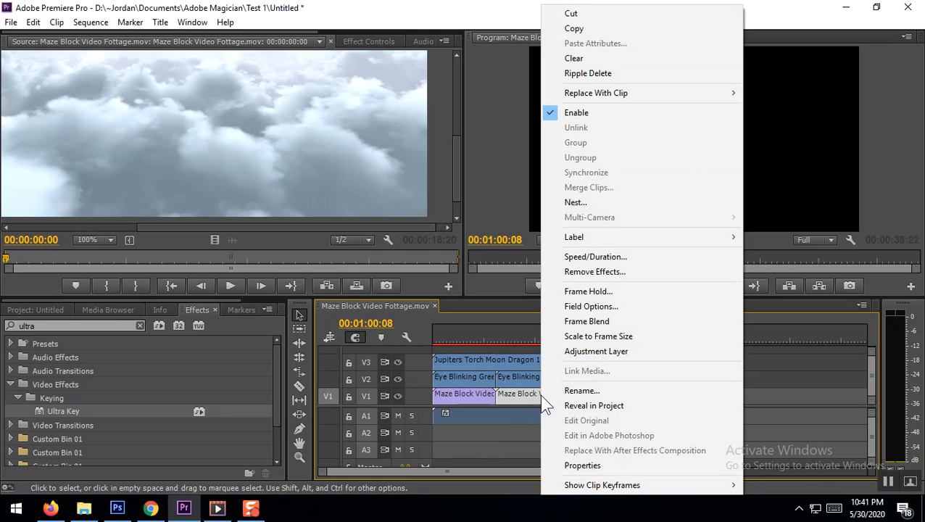
{"action": "left_click", "coordinate": [610, 261]}
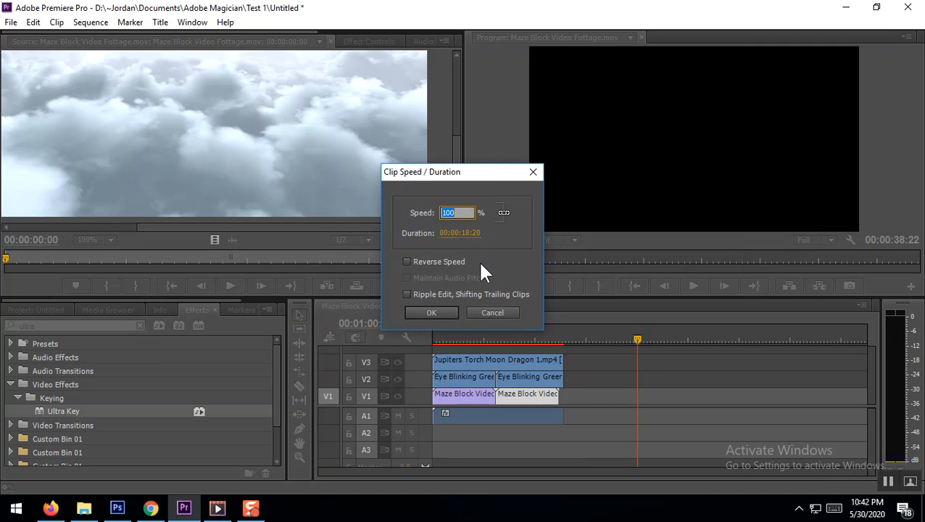
{"action": "type", "text": "92"}
{"action": "left_click", "coordinate": [436, 313]}
{"action": "left_click_drag", "start_coordinate": [557, 394], "coordinate": [556, 396]}
Play the sequence from 00:00:16:00 to check the composite across the cut between the two cloud clips
{"action": "left_click", "coordinate": [488, 338]}
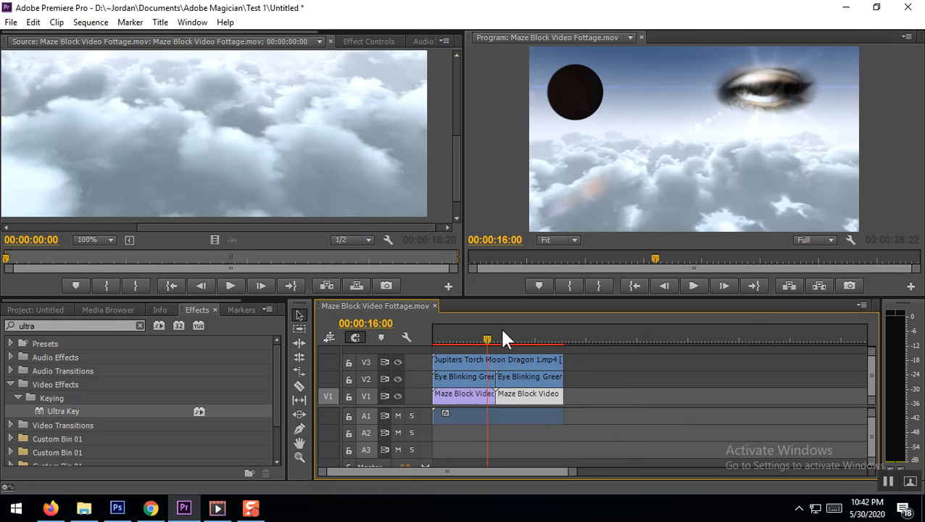
{"action": "left_click", "coordinate": [698, 289]}
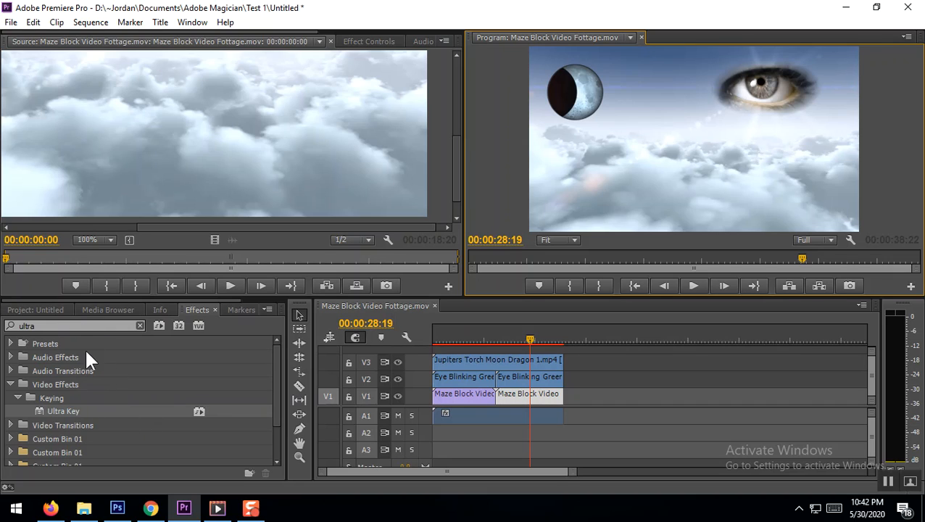
Import the green-screen video Torch Buring.mp4 from the My Tarot Readings folder into the project
{"action": "left_click", "coordinate": [36, 309]}
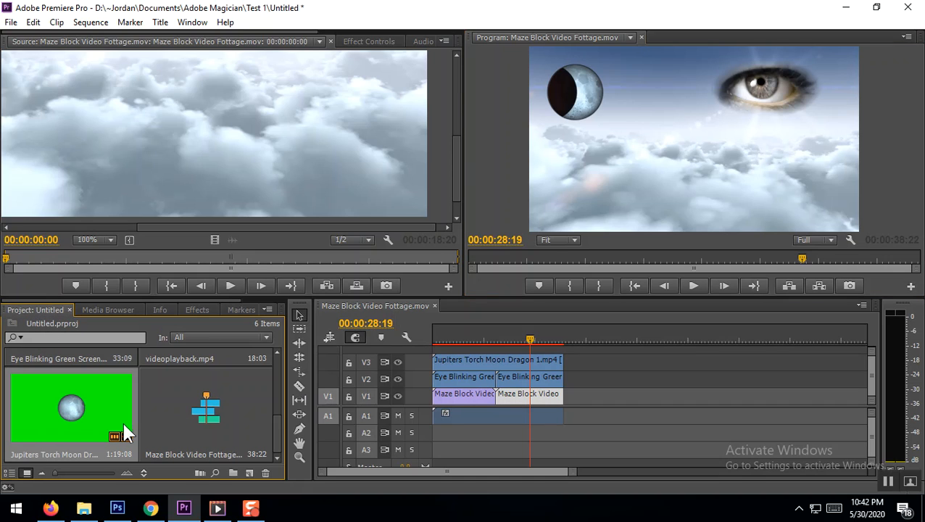
{"action": "scroll", "coordinate": [176, 429], "scroll_direction": "up", "scroll_amount": 2}
{"action": "scroll", "coordinate": [176, 429], "scroll_direction": "down", "scroll_amount": 2}
{"action": "scroll", "coordinate": [176, 429], "scroll_direction": "up", "scroll_amount": 1}
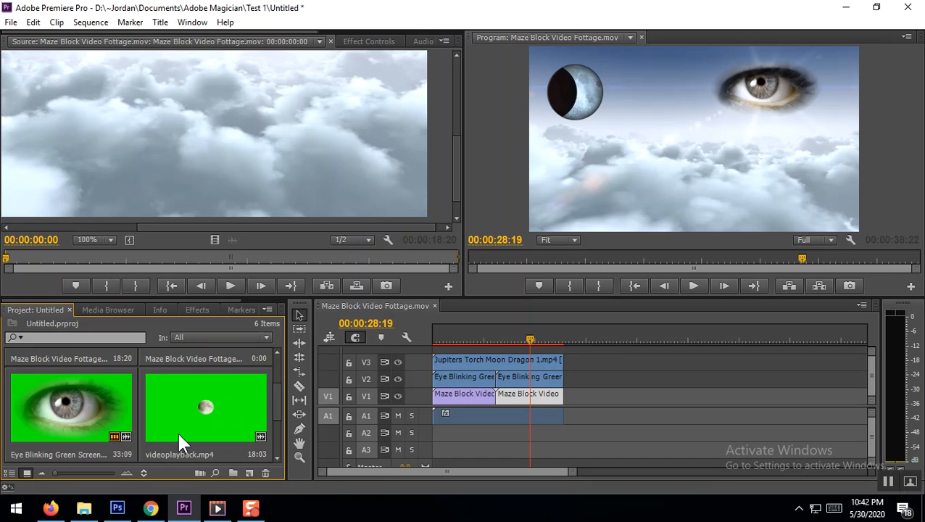
{"action": "left_click", "coordinate": [11, 22]}
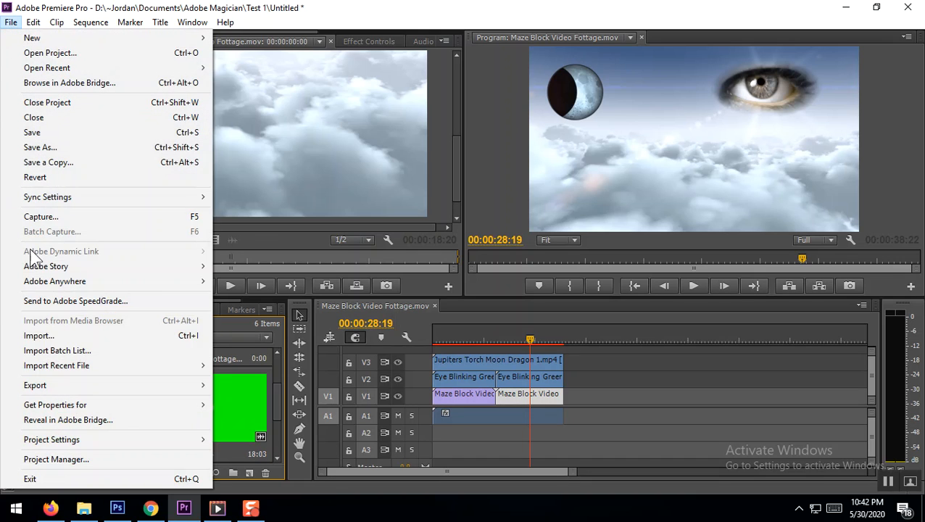
{"action": "left_click", "coordinate": [35, 332]}
{"action": "scroll", "coordinate": [335, 203], "scroll_direction": "down", "scroll_amount": 8}
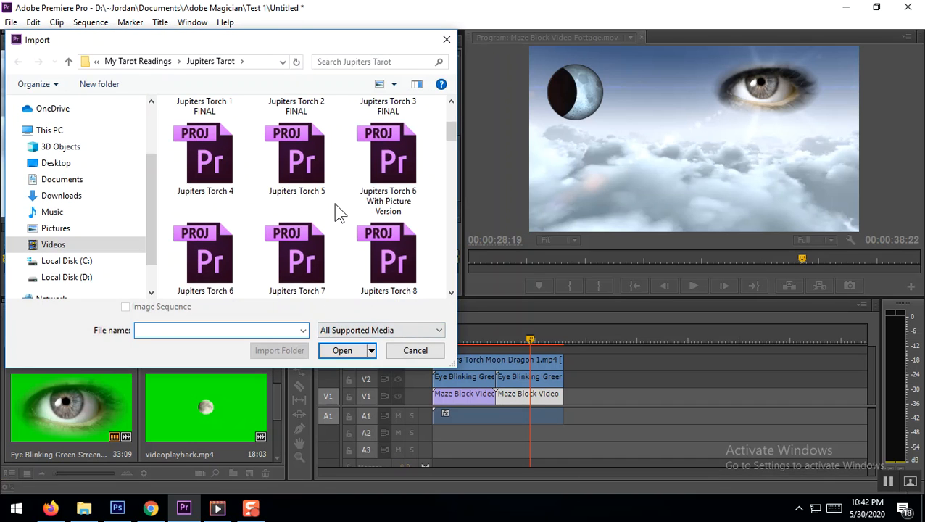
{"action": "scroll", "coordinate": [335, 203], "scroll_direction": "down", "scroll_amount": 10}
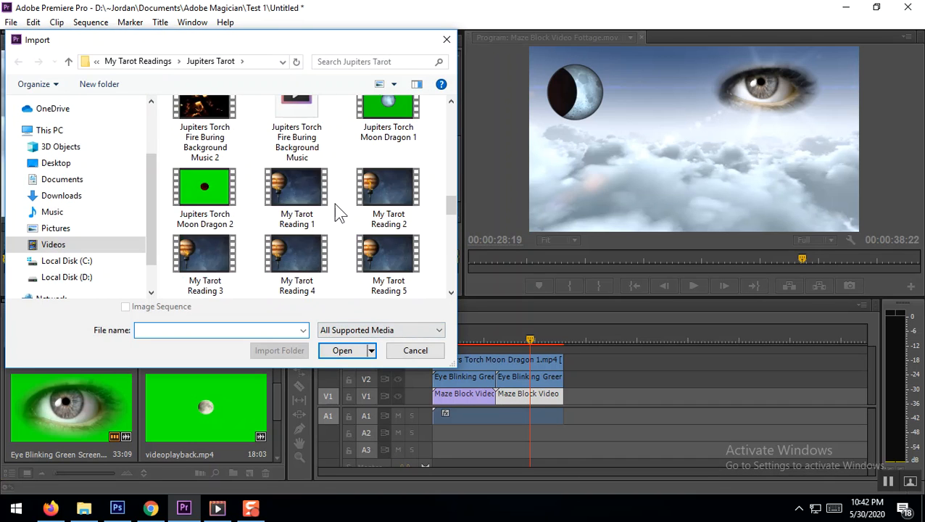
{"action": "scroll", "coordinate": [334, 203], "scroll_direction": "down", "scroll_amount": 2}
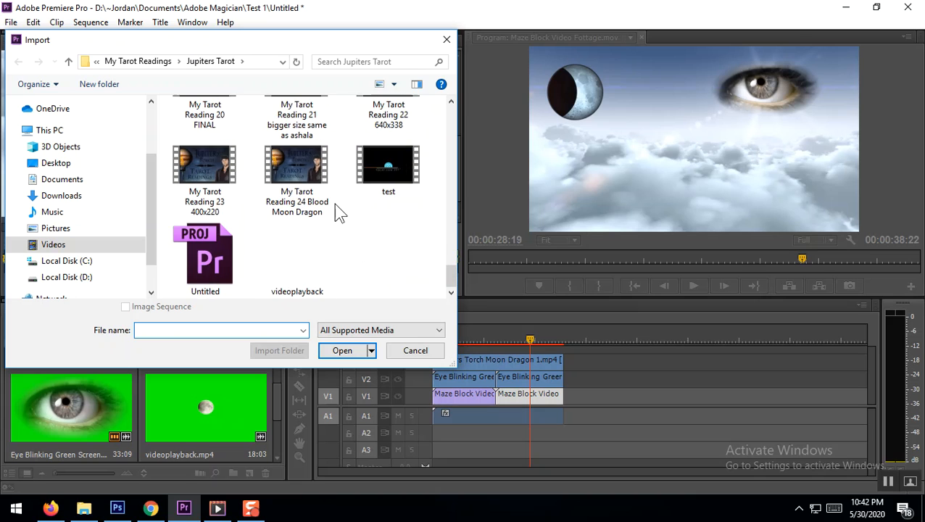
{"action": "scroll", "coordinate": [335, 203], "scroll_direction": "up", "scroll_amount": 10}
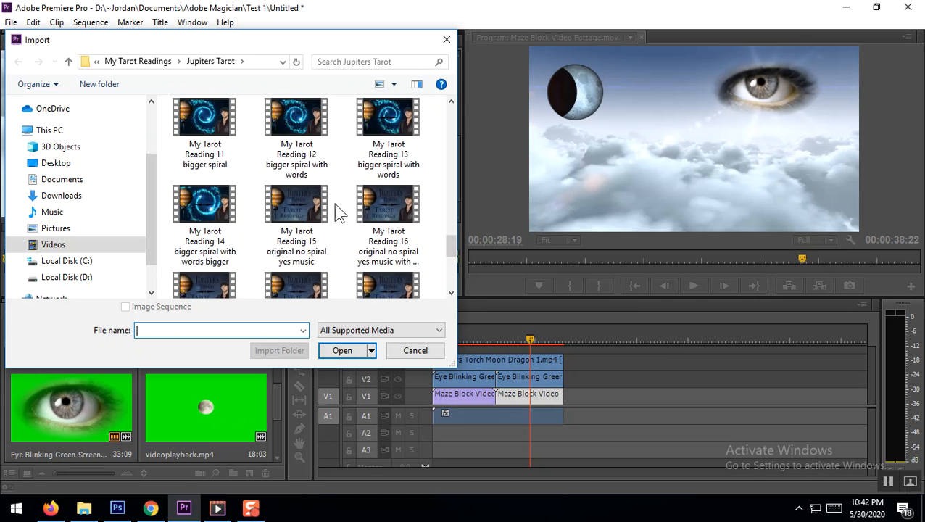
{"action": "scroll", "coordinate": [335, 203], "scroll_direction": "up", "scroll_amount": 2}
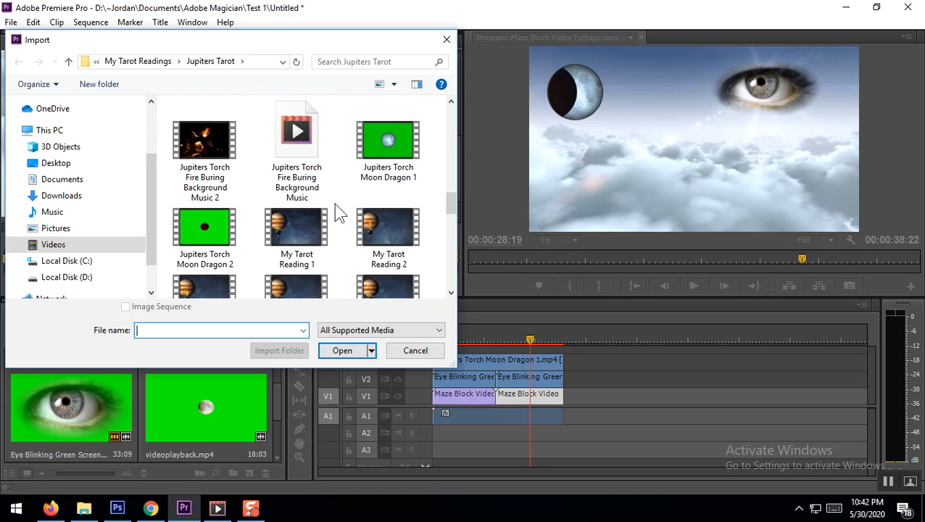
{"action": "scroll", "coordinate": [336, 205], "scroll_direction": "up", "scroll_amount": 8}
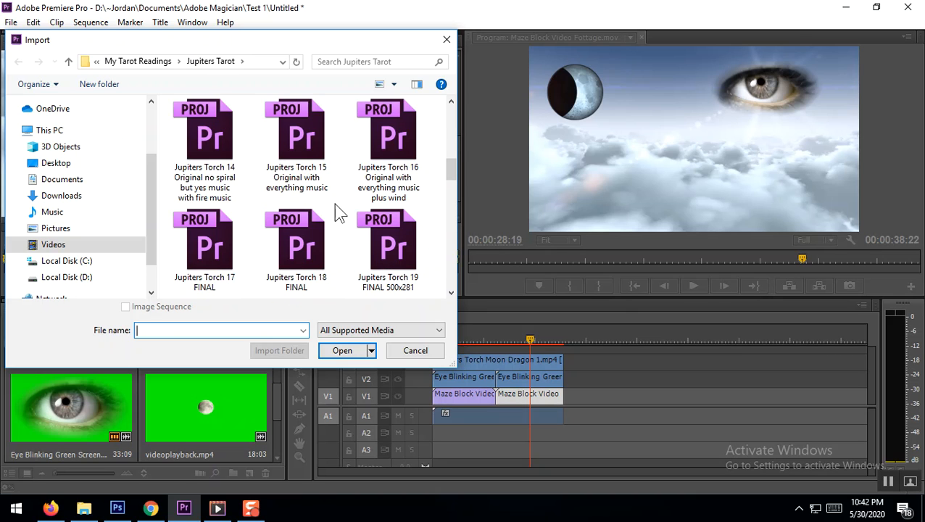
{"action": "scroll", "coordinate": [334, 203], "scroll_direction": "up", "scroll_amount": 4}
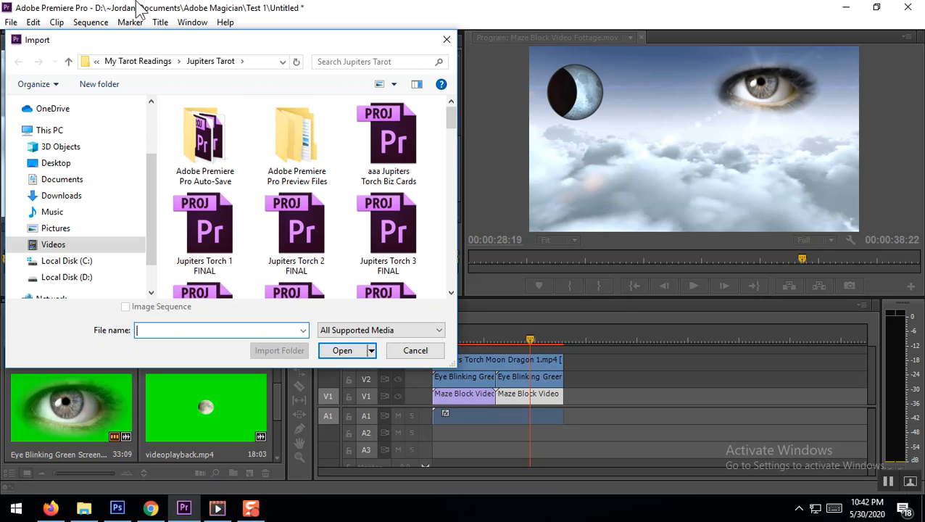
{"action": "left_click", "coordinate": [68, 61]}
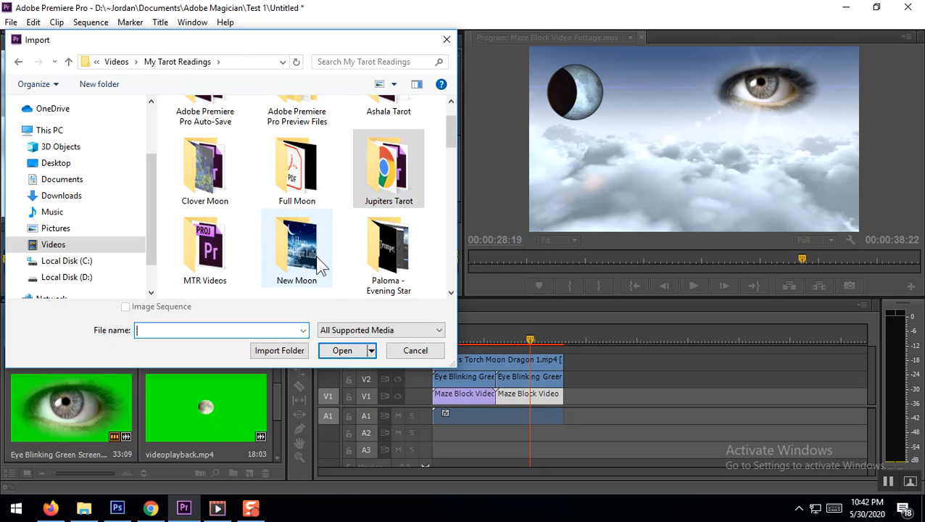
{"action": "scroll", "coordinate": [330, 255], "scroll_direction": "down", "scroll_amount": 3}
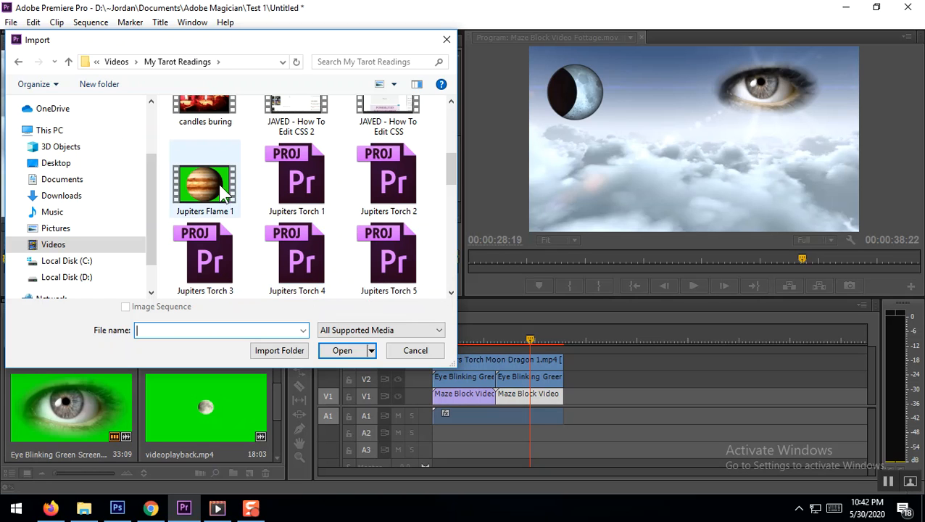
{"action": "scroll", "coordinate": [283, 210], "scroll_direction": "down", "scroll_amount": 6}
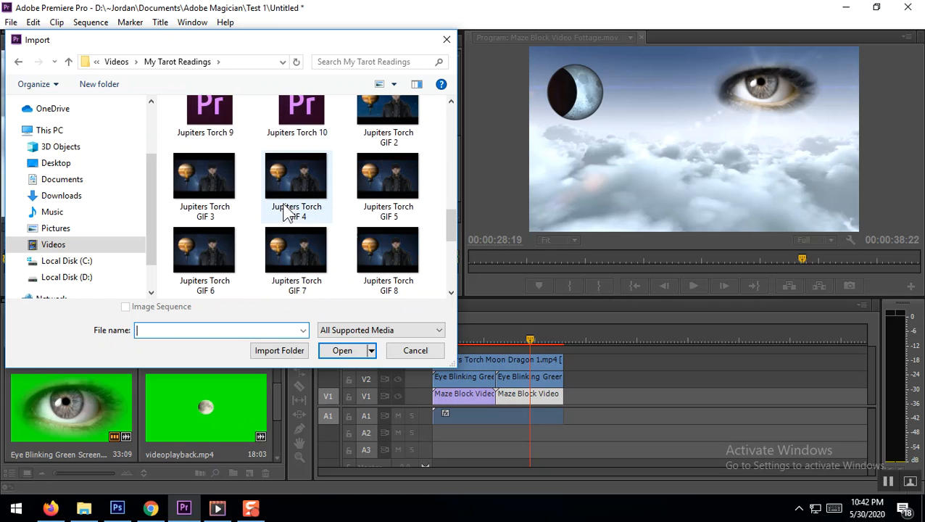
{"action": "double_click", "coordinate": [302, 203]}
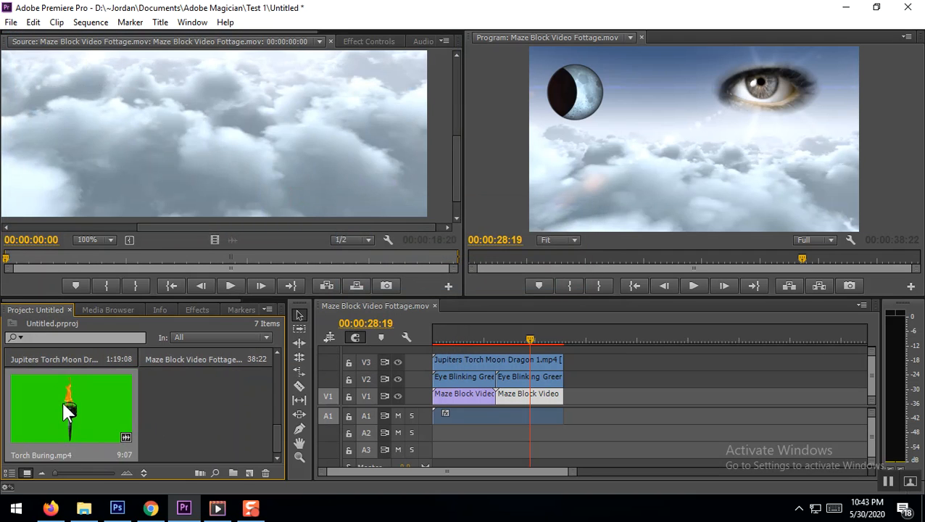
Place the Torch Buring clip on V4 at the start of the sequence and play the first seconds to check it
{"action": "left_click_drag", "start_coordinate": [76, 414], "coordinate": [491, 349]}
{"action": "left_click", "coordinate": [435, 335]}
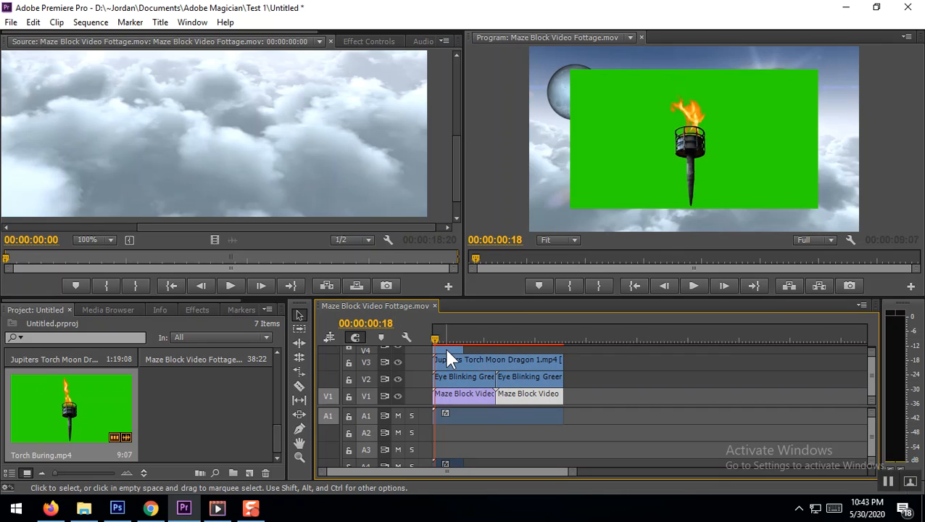
{"action": "left_click", "coordinate": [693, 286]}
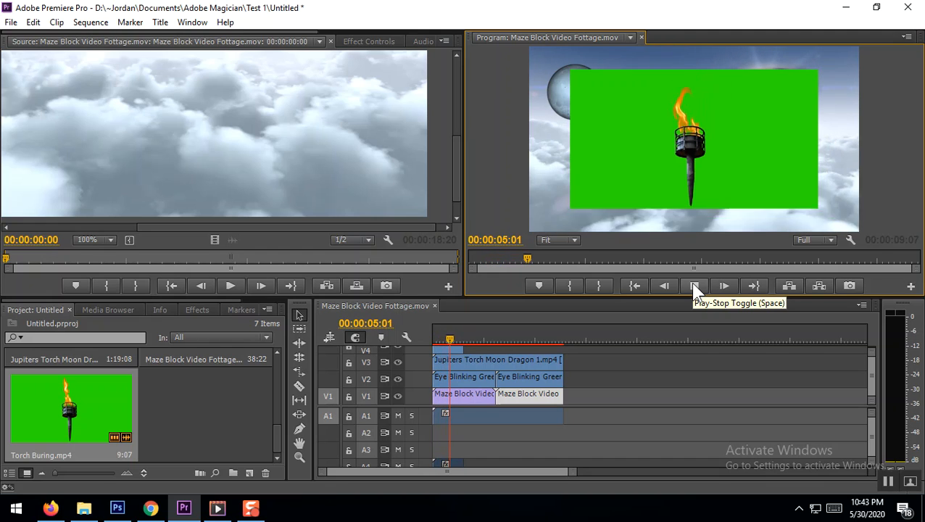
{"action": "left_click", "coordinate": [690, 282]}
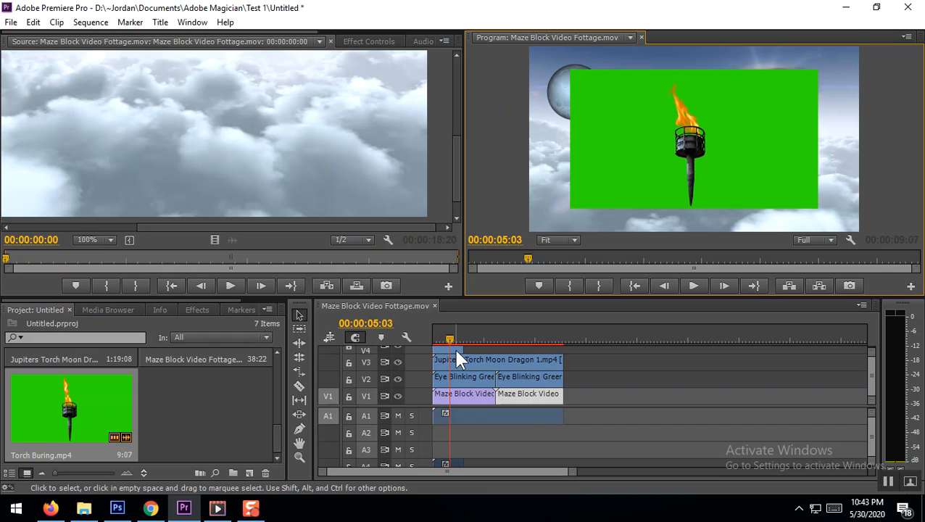
Set the torch clip's speed to 80%
{"action": "left_click", "coordinate": [456, 354]}
{"action": "right_click", "coordinate": [456, 354]}
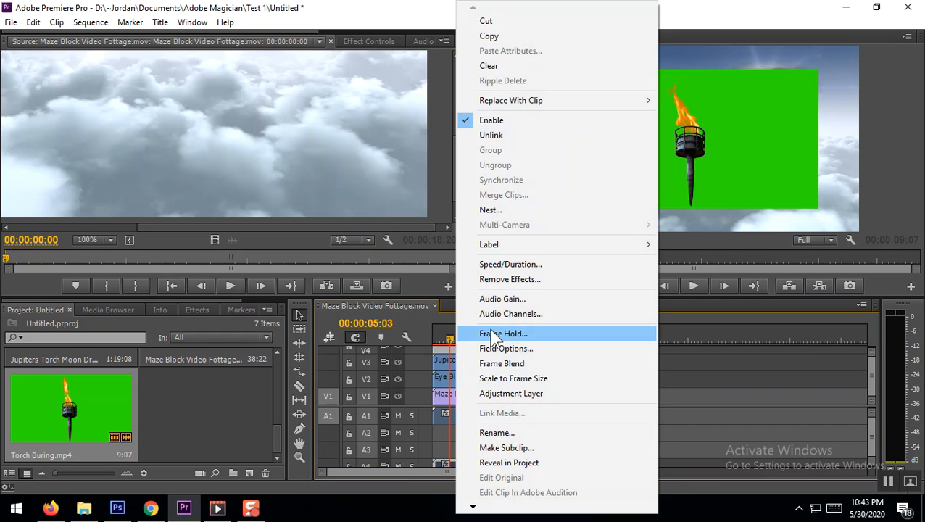
{"action": "left_click", "coordinate": [506, 266]}
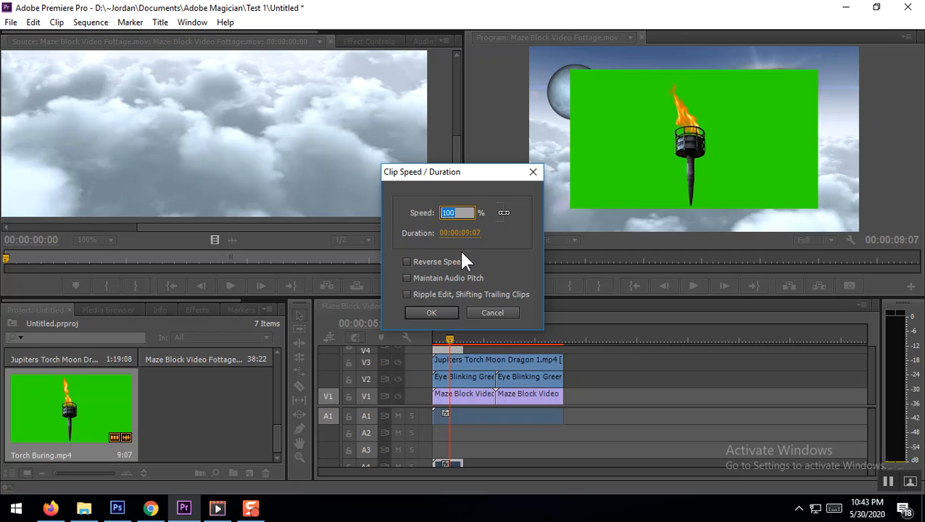
{"action": "type", "text": "80"}
{"action": "left_click", "coordinate": [429, 309]}
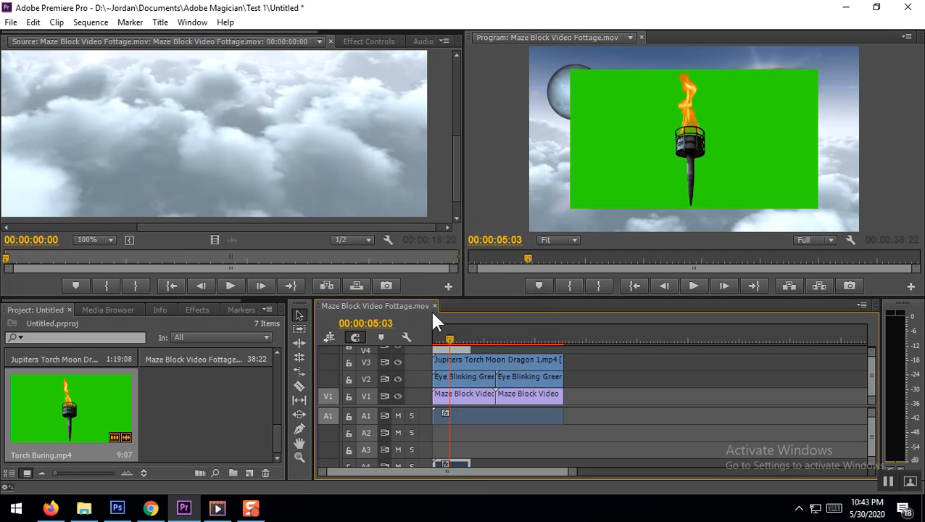
Apply the Ultra Key effect to the torch clip on V4
{"action": "double_click", "coordinate": [456, 350]}
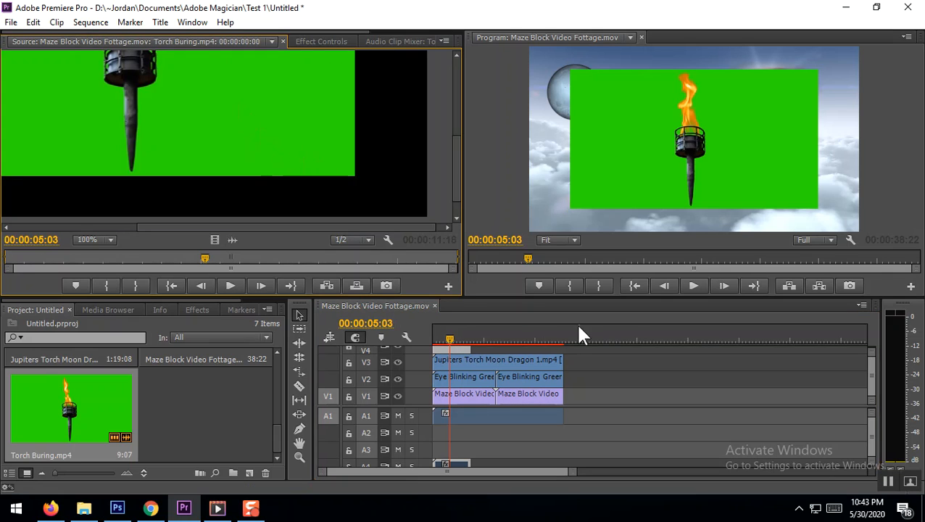
{"action": "left_click", "coordinate": [672, 148]}
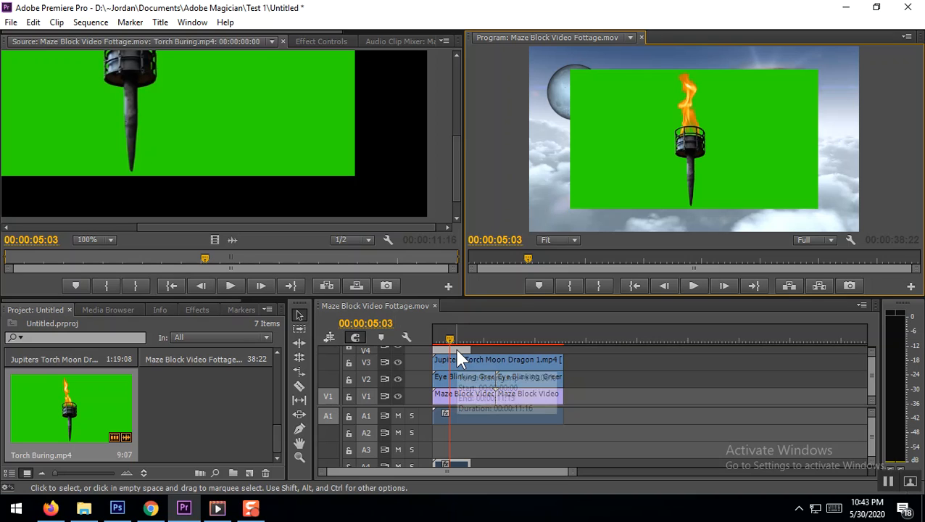
{"action": "left_click", "coordinate": [197, 311]}
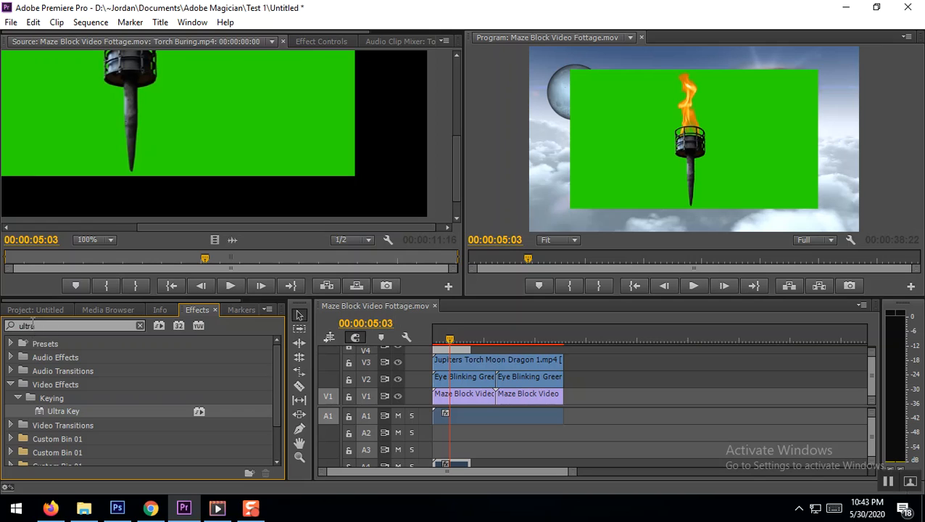
{"action": "left_click_drag", "start_coordinate": [56, 410], "coordinate": [456, 353]}
Set the torch clip's Ultra Key key color to green 03F809 to remove its green background
{"action": "left_click", "coordinate": [323, 41]}
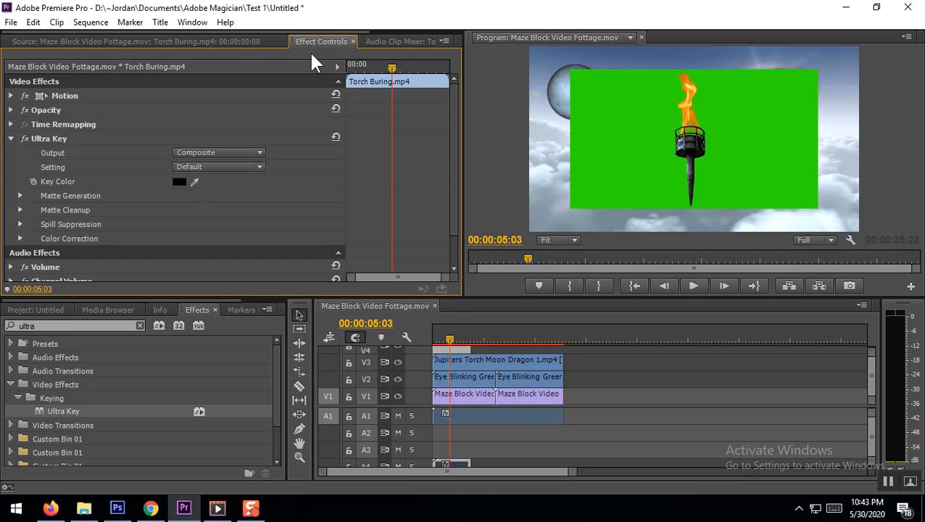
{"action": "left_click", "coordinate": [179, 182]}
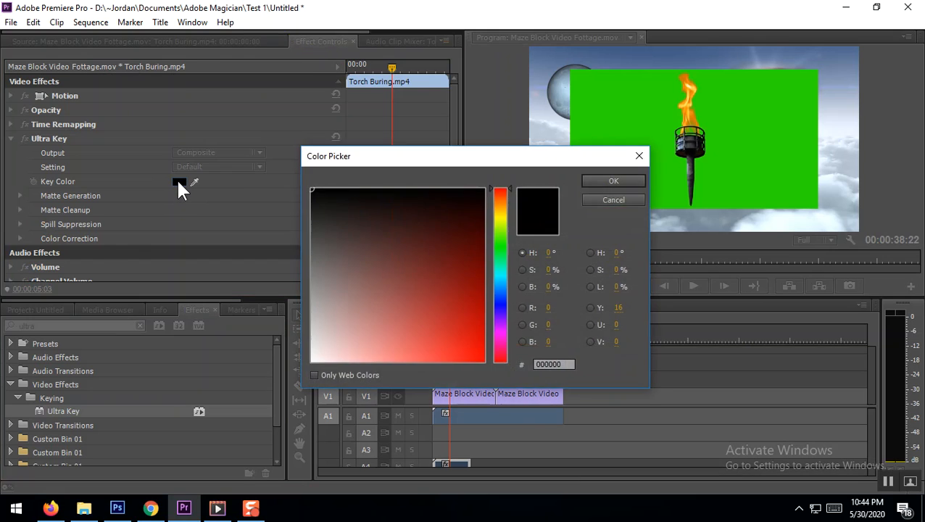
{"action": "left_click", "coordinate": [501, 249]}
{"action": "left_click", "coordinate": [482, 358]}
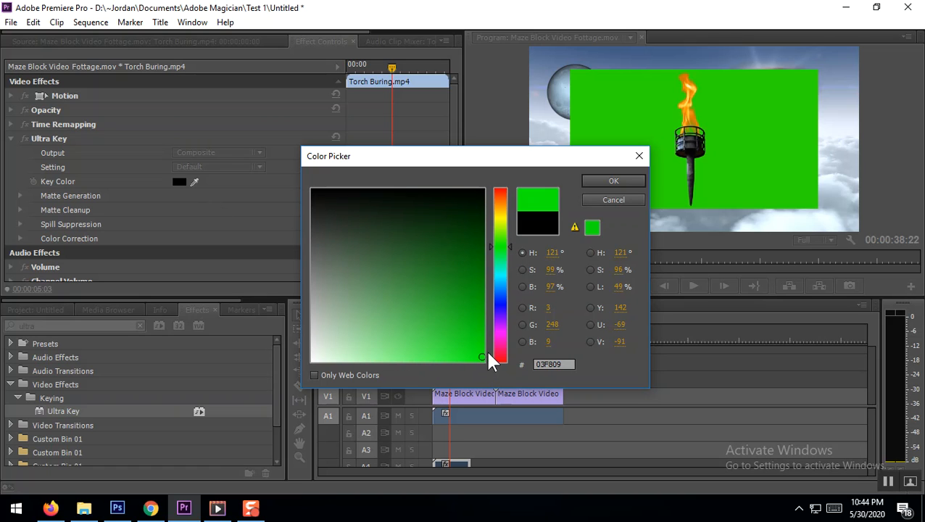
{"action": "left_click", "coordinate": [613, 182]}
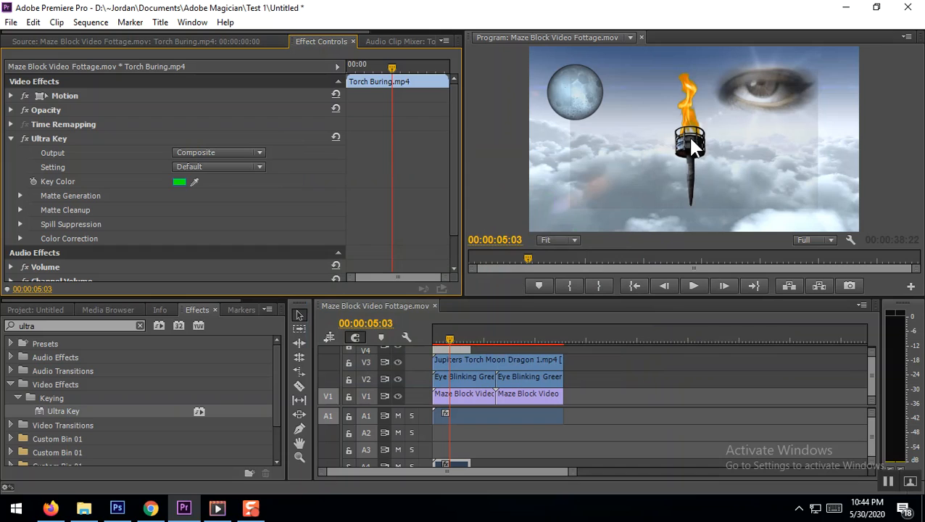
Put the playhead at 00:00:08:12 and scale the torch clip down slightly in the program frame
{"action": "left_click", "coordinate": [461, 328]}
{"action": "left_click", "coordinate": [682, 154]}
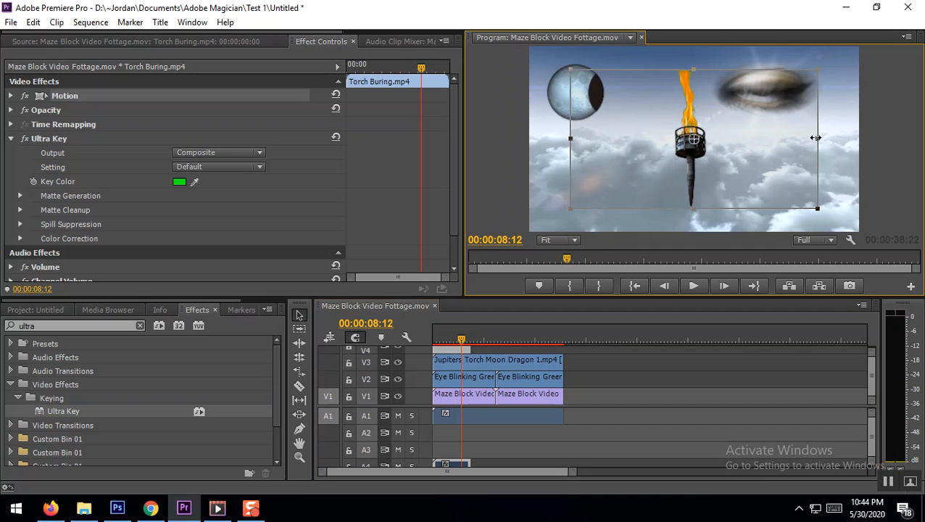
{"action": "mouse_move", "coordinate": [817, 138]}
{"action": "left_mouse_down"}
{"action": "mouse_move", "coordinate": [829, 140]}
{"action": "mouse_move", "coordinate": [806, 138]}
{"action": "left_mouse_up"}
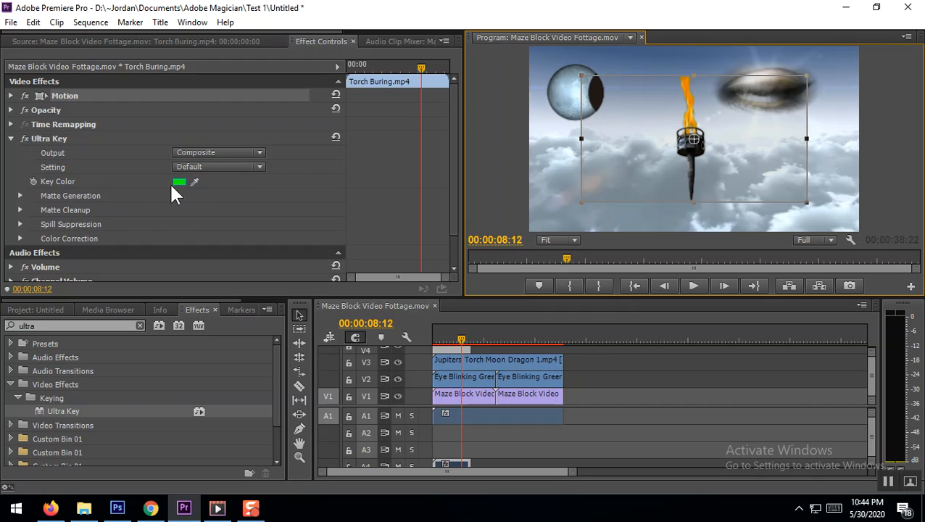
Set the torch's Ultra Key matte cleanup to contrast 97 and mid point 100, and its spill suppression to spill 100 and luma 100
{"action": "left_click", "coordinate": [19, 210]}
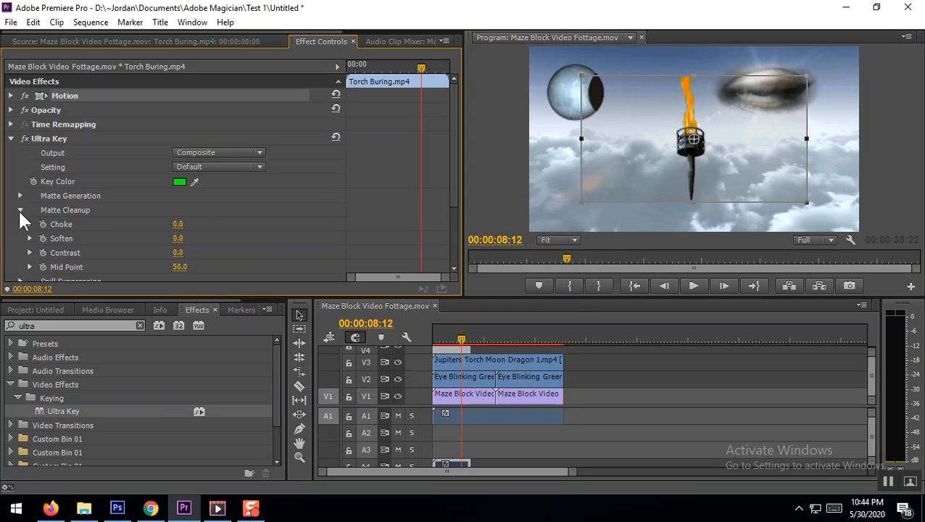
{"action": "left_click_drag", "start_coordinate": [176, 254], "coordinate": [217, 268]}
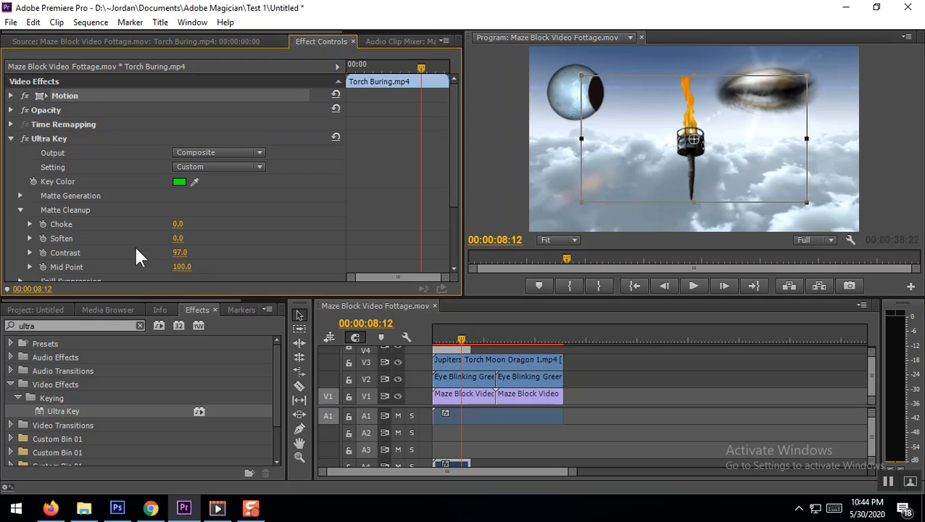
{"action": "scroll", "coordinate": [137, 253], "scroll_direction": "down", "scroll_amount": 2}
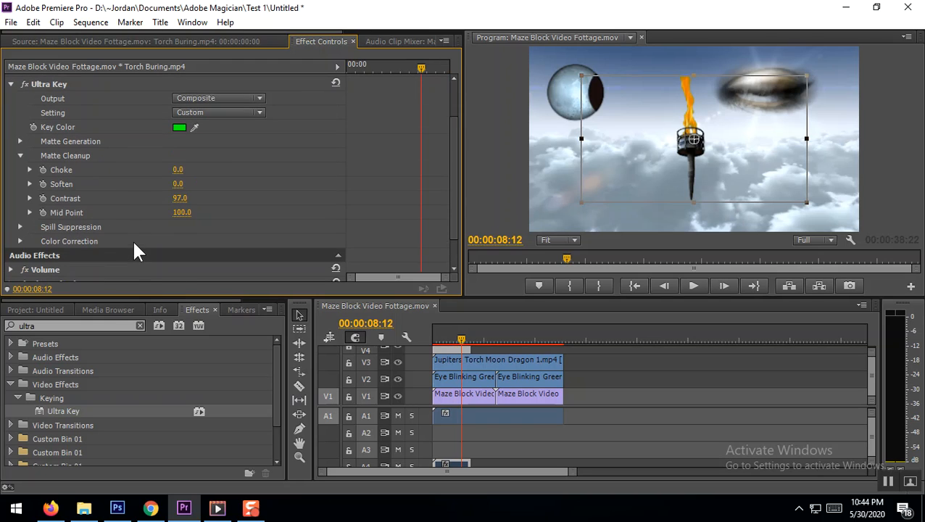
{"action": "left_click", "coordinate": [20, 227]}
{"action": "scroll", "coordinate": [186, 257], "scroll_direction": "down", "scroll_amount": 2}
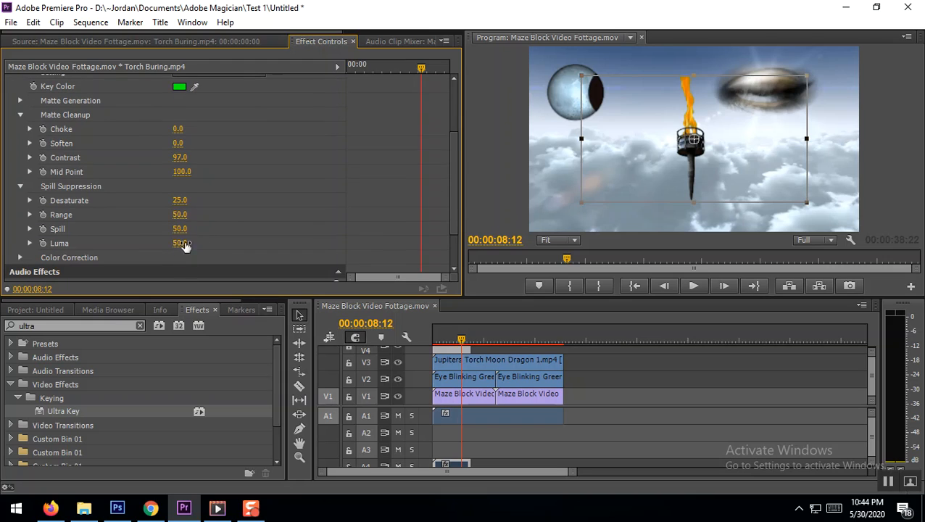
{"action": "left_click_drag", "start_coordinate": [175, 248], "coordinate": [217, 248]}
Reposition the torch so its flame overlaps the moon, enlarge it slightly, and preview playback from near the sequence start
{"action": "left_click_drag", "start_coordinate": [692, 154], "coordinate": [581, 161]}
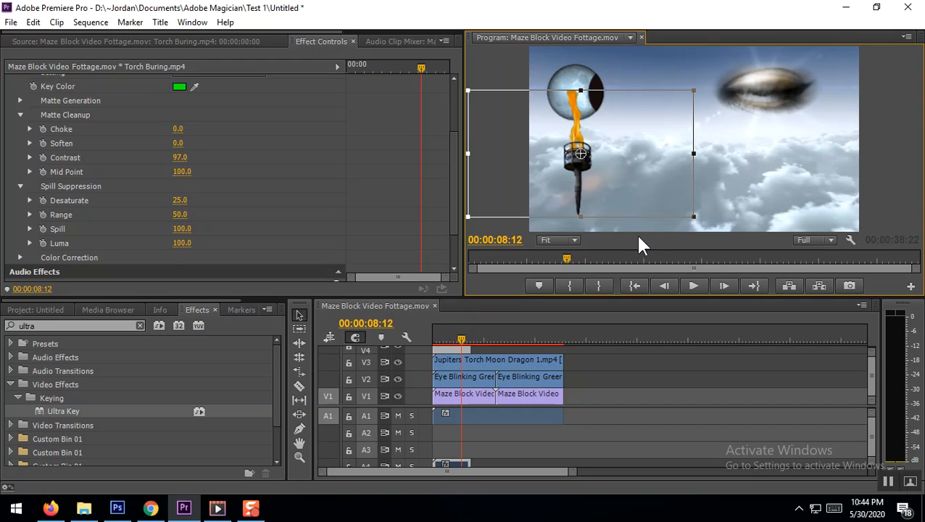
{"action": "mouse_move", "coordinate": [694, 87]}
{"action": "left_mouse_down"}
{"action": "mouse_move", "coordinate": [671, 102]}
{"action": "mouse_move", "coordinate": [701, 86]}
{"action": "left_mouse_up"}
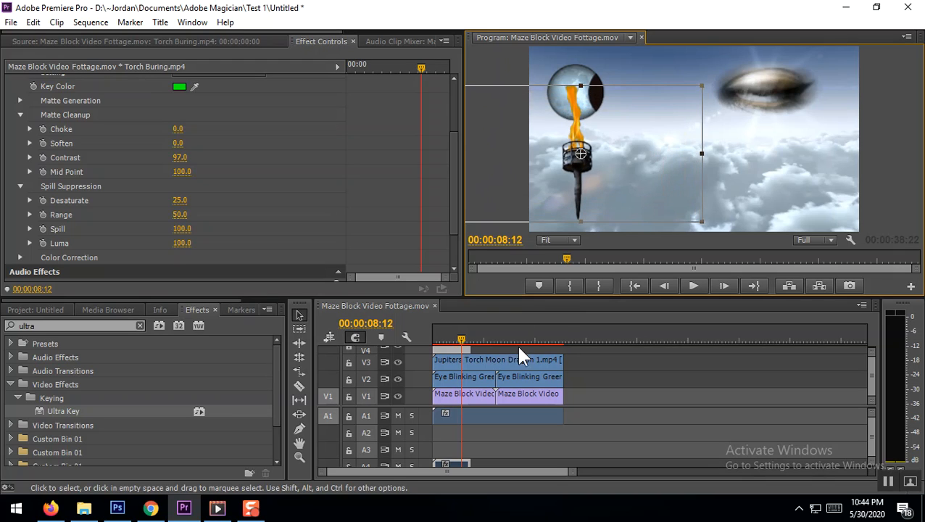
{"action": "left_click_drag", "start_coordinate": [462, 339], "coordinate": [435, 338]}
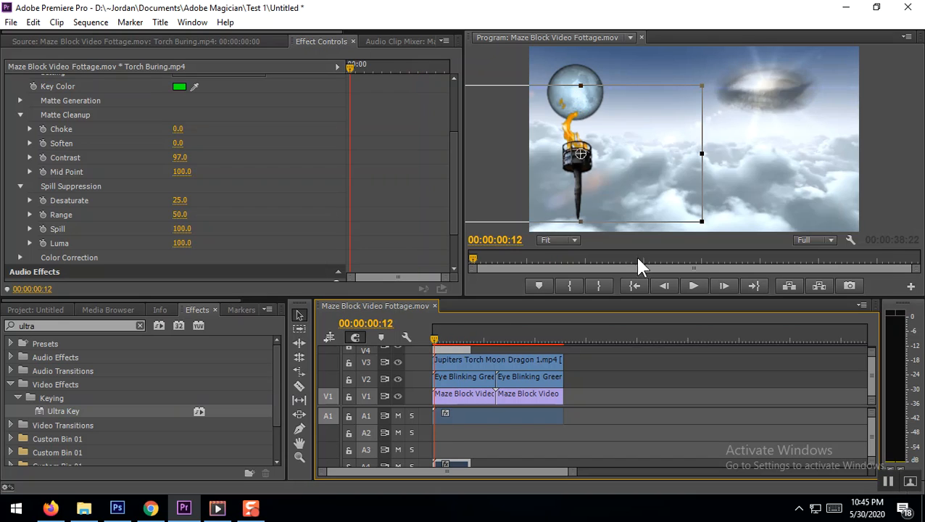
{"action": "left_click", "coordinate": [694, 288]}
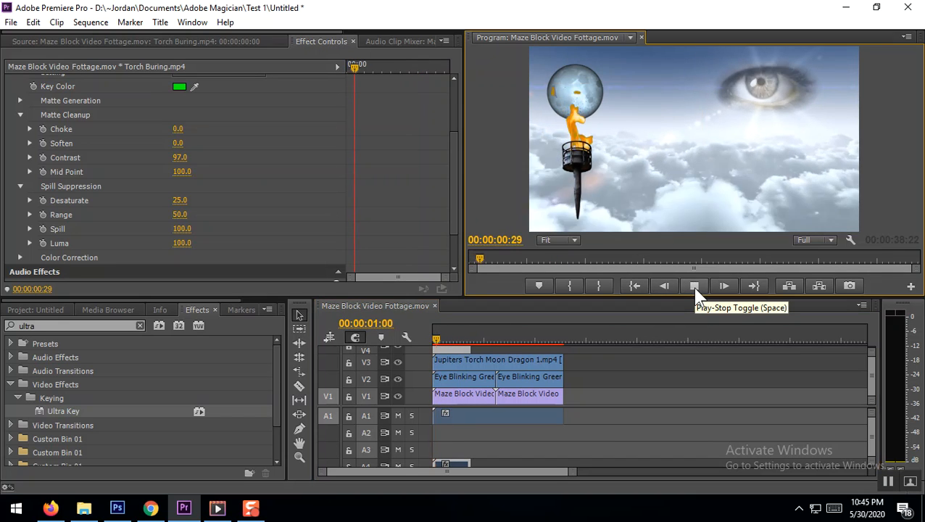
{"action": "left_click", "coordinate": [695, 288]}
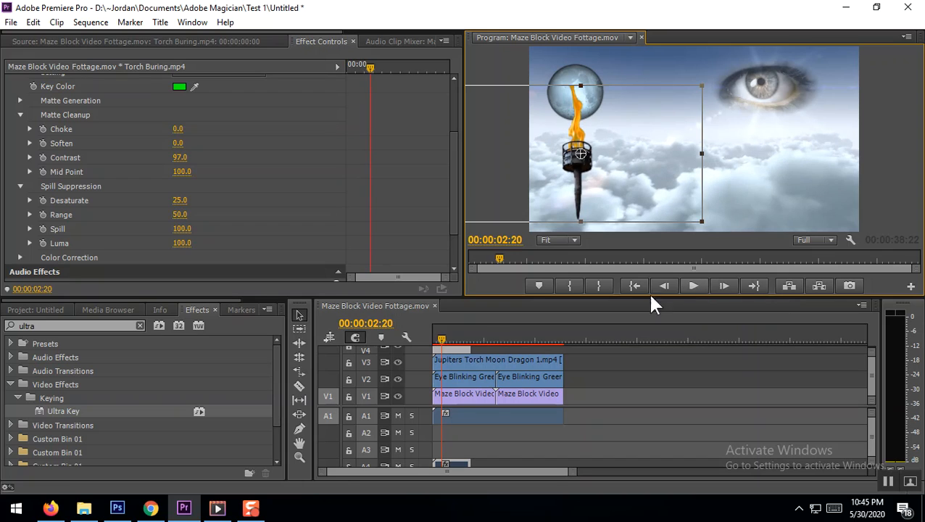
Open the V4 torch clip as the source and overwrite a second copy onto V1 at 00:00:42:18, past the existing clips
{"action": "left_click", "coordinate": [458, 354]}
{"action": "double_click", "coordinate": [459, 352]}
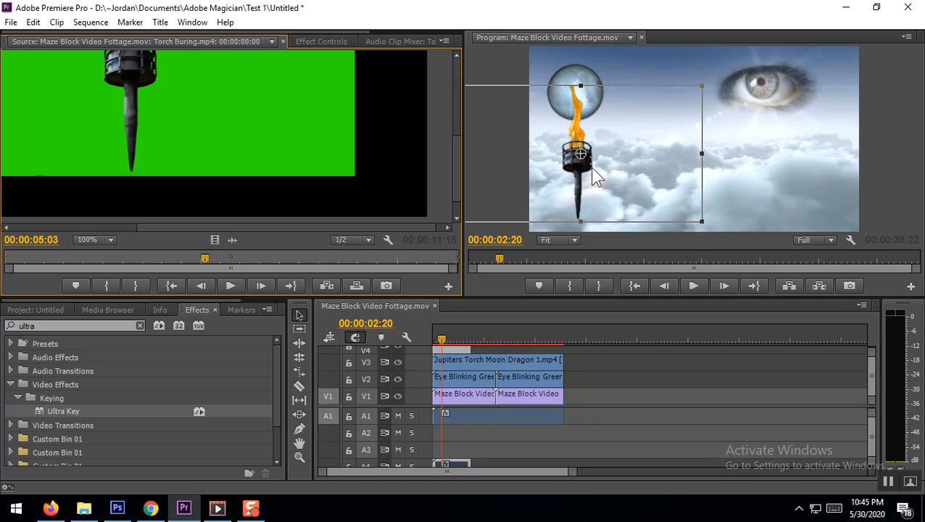
{"action": "left_click", "coordinate": [571, 339]}
{"action": "left_click_drag", "start_coordinate": [574, 339], "coordinate": [578, 340]}
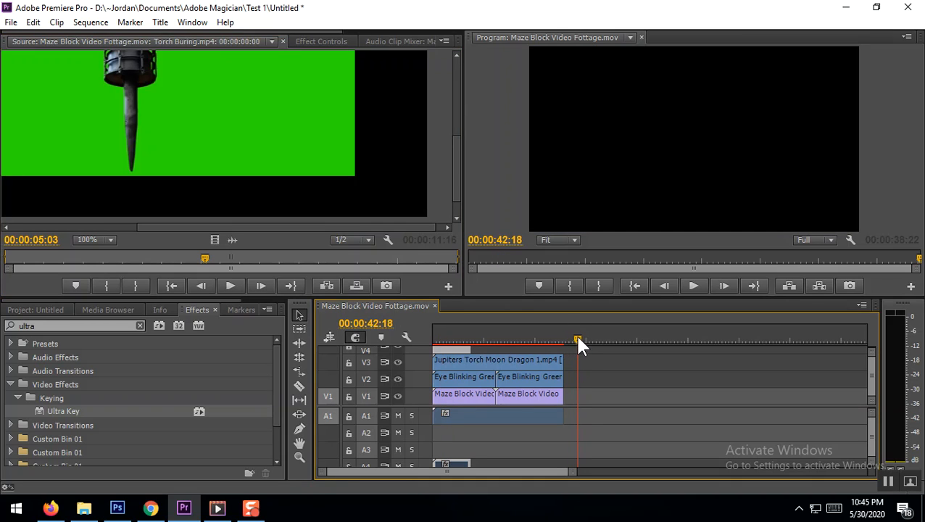
{"action": "left_click", "coordinate": [356, 286]}
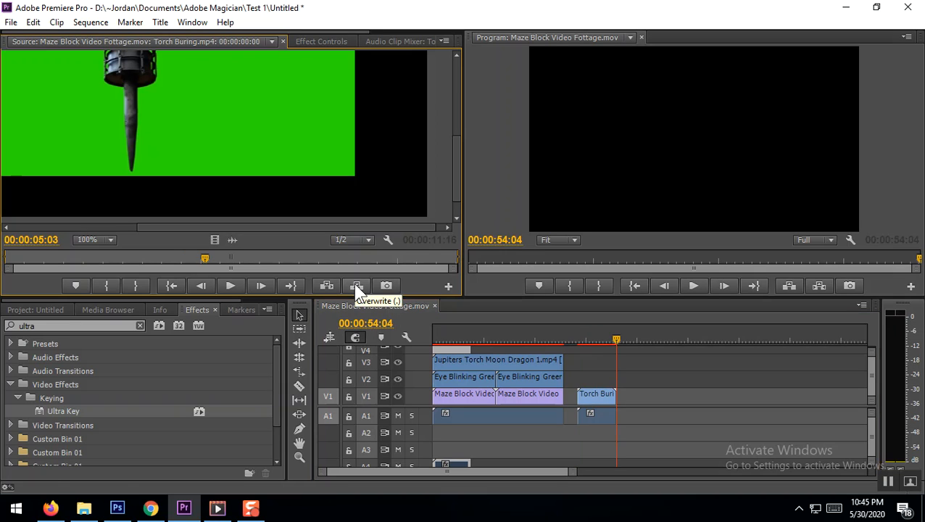
Clear only the second torch copy's audio from A1, locking V1 during the deletion and unlocking it again
{"action": "right_click", "coordinate": [588, 418]}
{"action": "left_click", "coordinate": [585, 417]}
{"action": "left_click", "coordinate": [582, 416]}
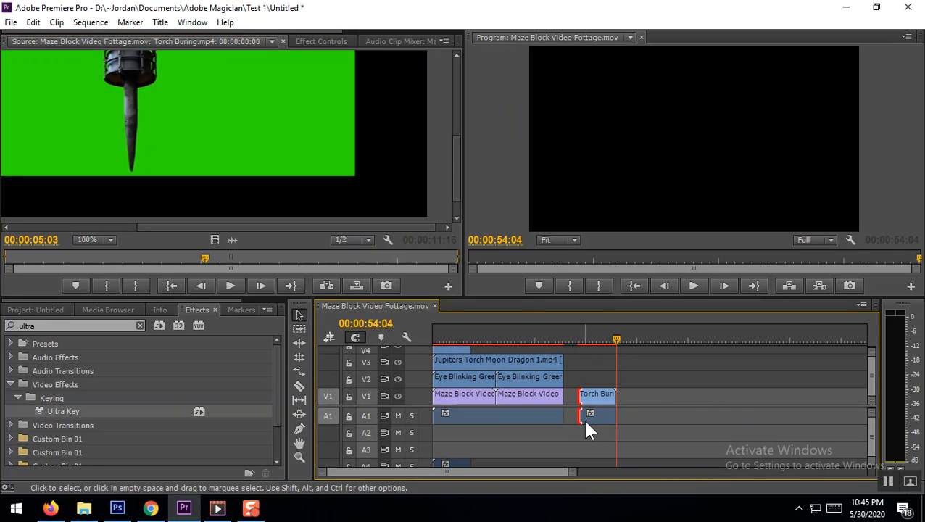
{"action": "left_click", "coordinate": [349, 396]}
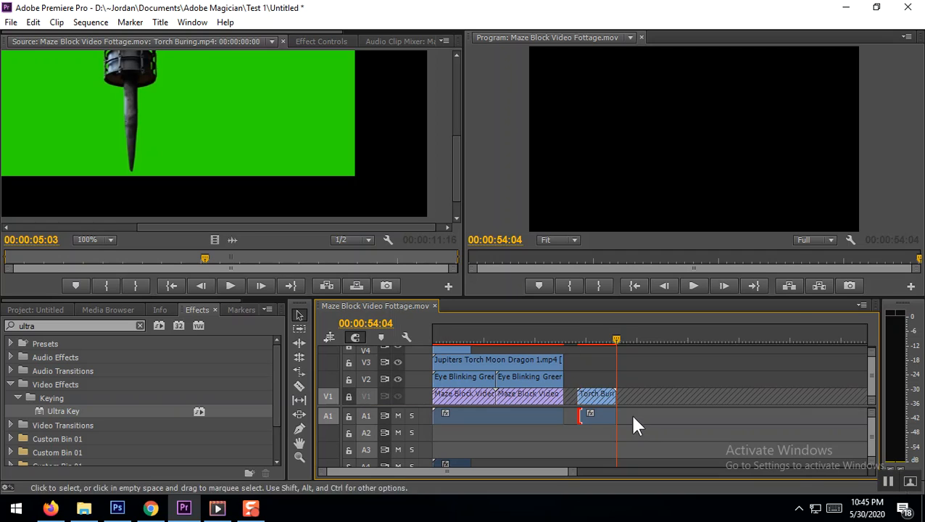
{"action": "right_click", "coordinate": [598, 417]}
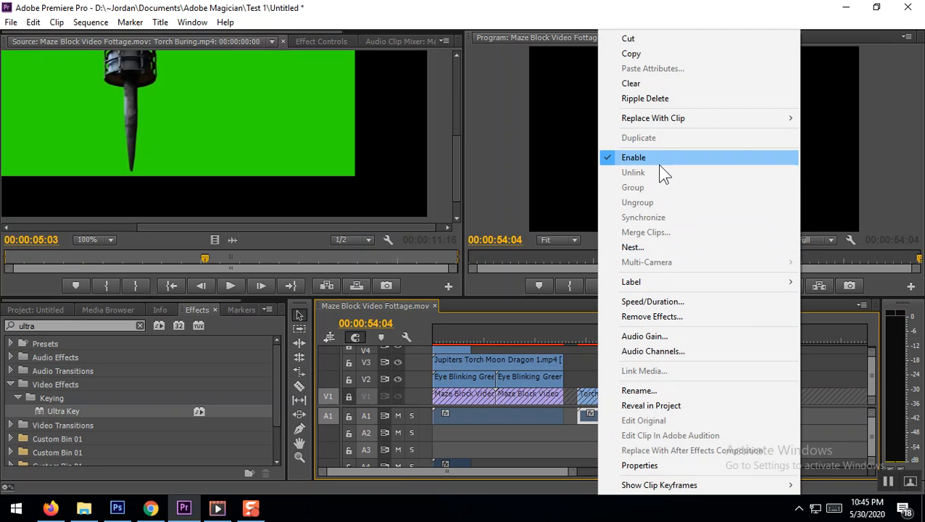
{"action": "left_click", "coordinate": [654, 84]}
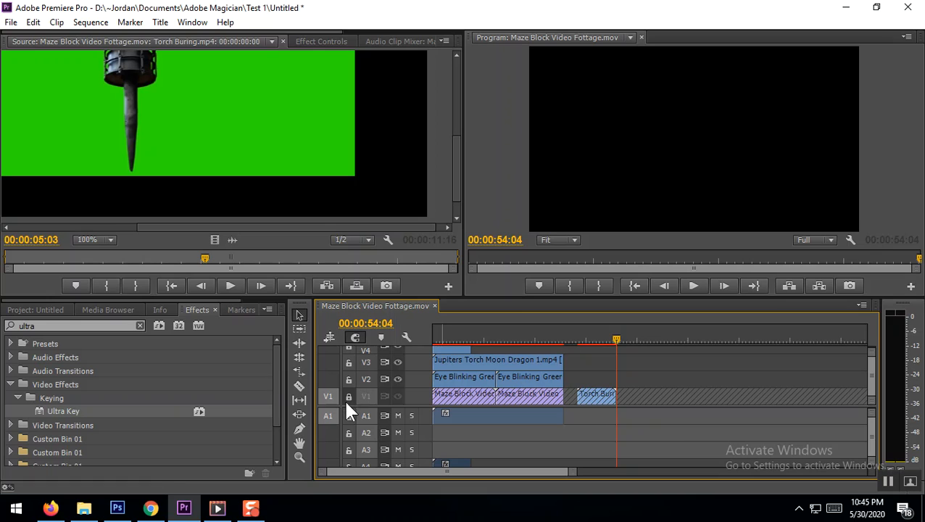
{"action": "left_click", "coordinate": [349, 396]}
Move the second torch copy onto V4 directly after the first torch clip and play across the join
{"action": "left_click_drag", "start_coordinate": [592, 397], "coordinate": [556, 346]}
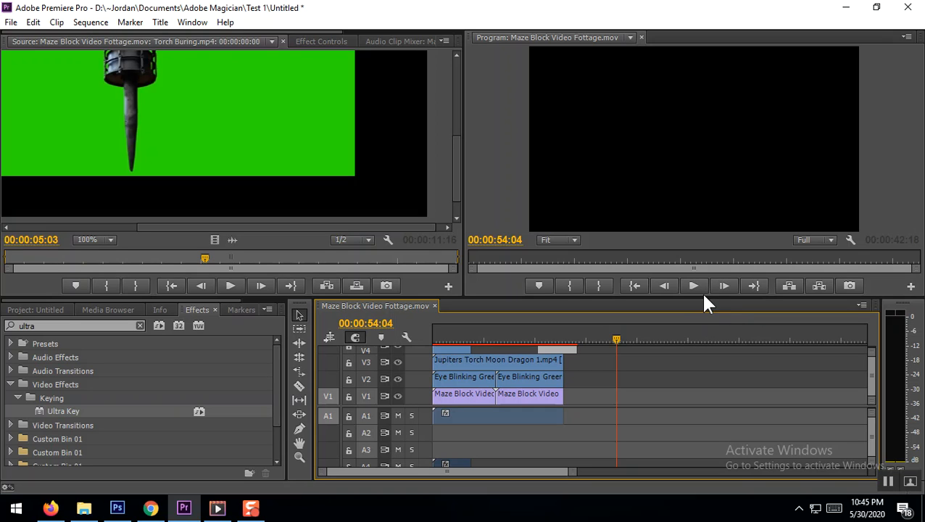
{"action": "left_click_drag", "start_coordinate": [704, 296], "coordinate": [702, 260]}
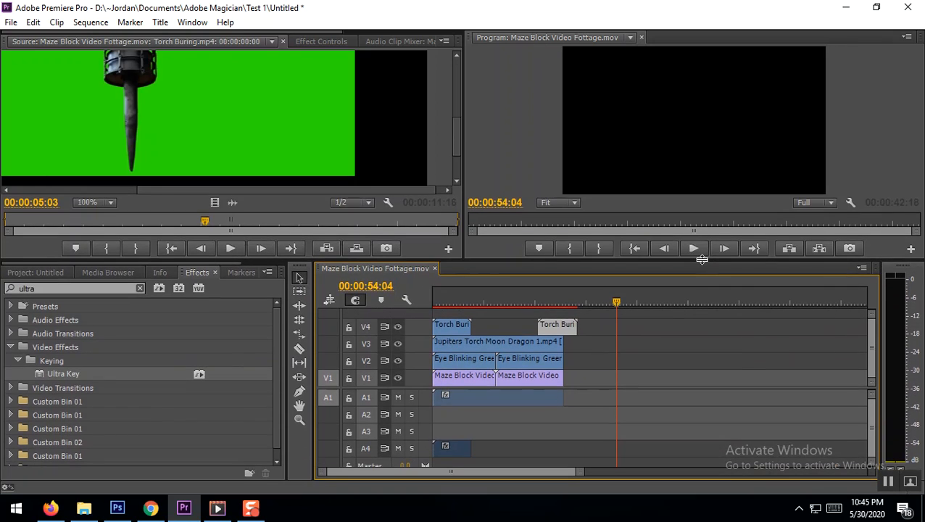
{"action": "left_click_drag", "start_coordinate": [559, 323], "coordinate": [442, 309]}
{"action": "left_click", "coordinate": [438, 297]}
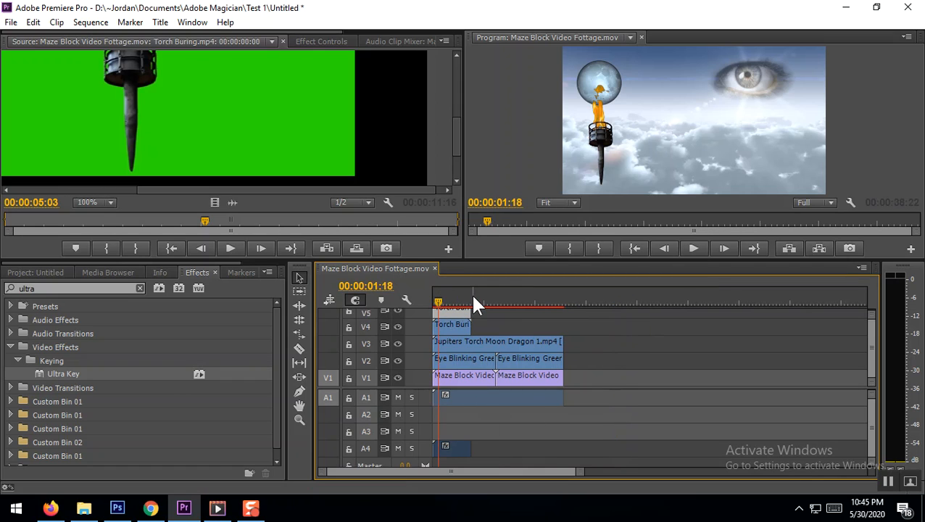
{"action": "mouse_move", "coordinate": [454, 310]}
{"action": "left_mouse_down"}
{"action": "mouse_move", "coordinate": [477, 308]}
{"action": "mouse_move", "coordinate": [490, 326]}
{"action": "mouse_move", "coordinate": [480, 331]}
{"action": "mouse_move", "coordinate": [468, 307]}
{"action": "left_mouse_up"}
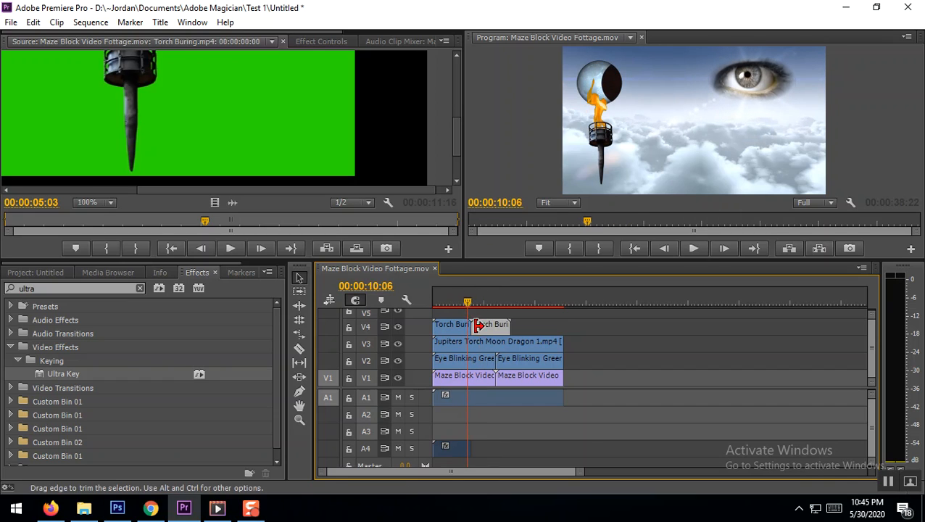
{"action": "left_click", "coordinate": [696, 250]}
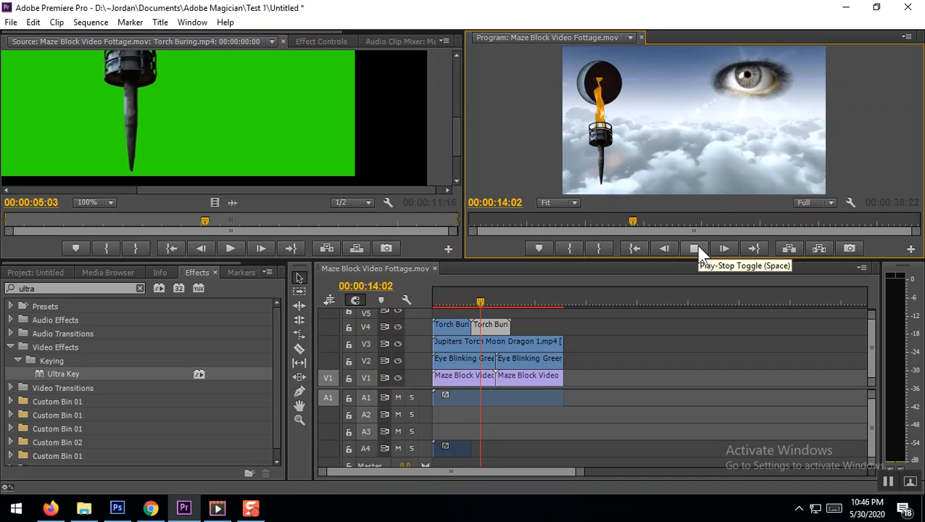
Overwrite a third torch copy onto V1 at 00:00:41:18 and move it to V4 directly after the second copy
{"action": "left_click", "coordinate": [574, 296]}
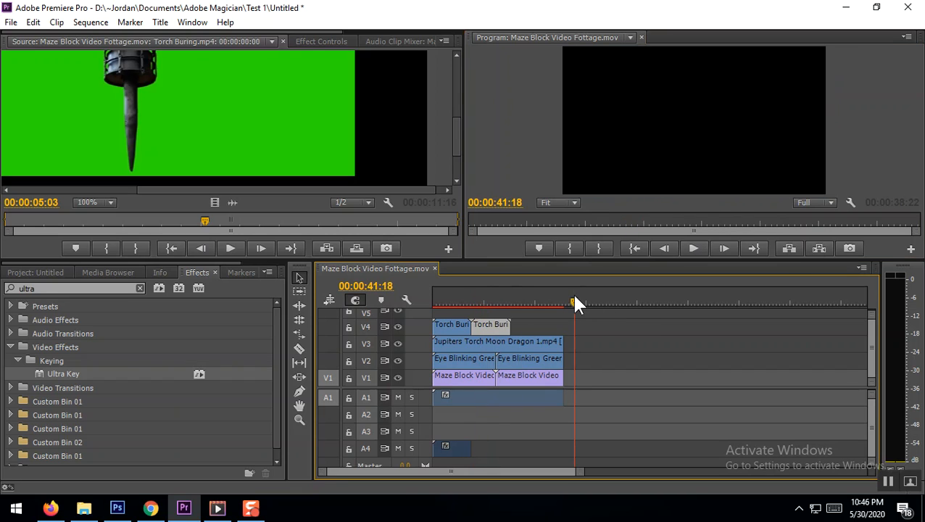
{"action": "double_click", "coordinate": [491, 323]}
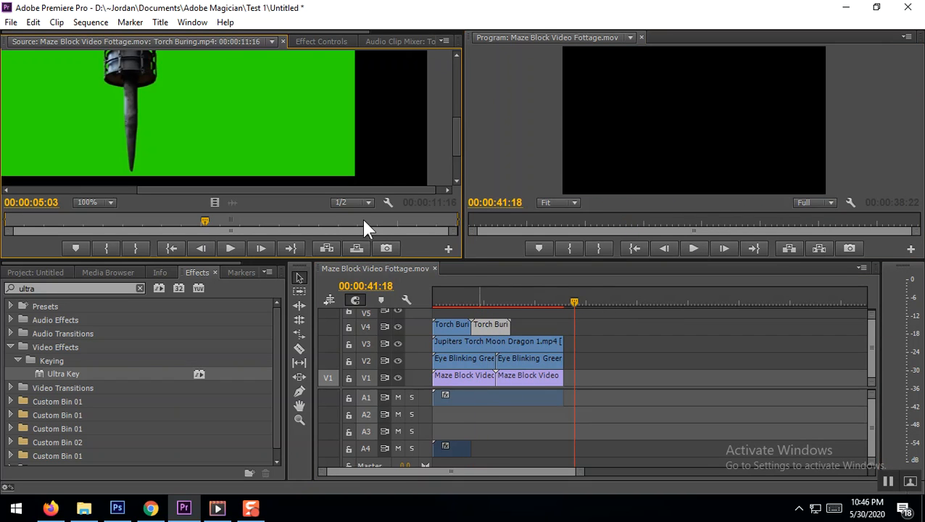
{"action": "left_click", "coordinate": [354, 245]}
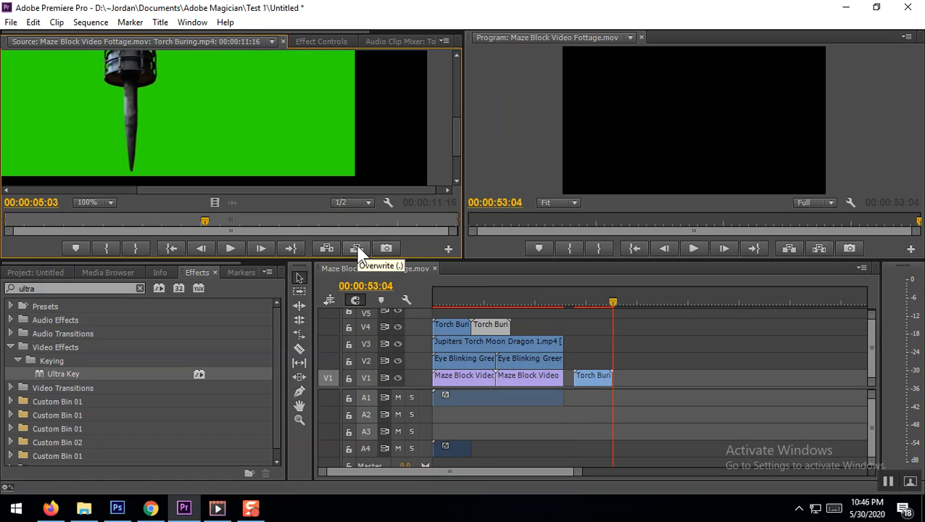
{"action": "left_click", "coordinate": [594, 380]}
{"action": "mouse_move", "coordinate": [593, 382]}
{"action": "left_mouse_down"}
{"action": "mouse_move", "coordinate": [596, 330]}
{"action": "mouse_move", "coordinate": [537, 331]}
{"action": "left_mouse_up"}
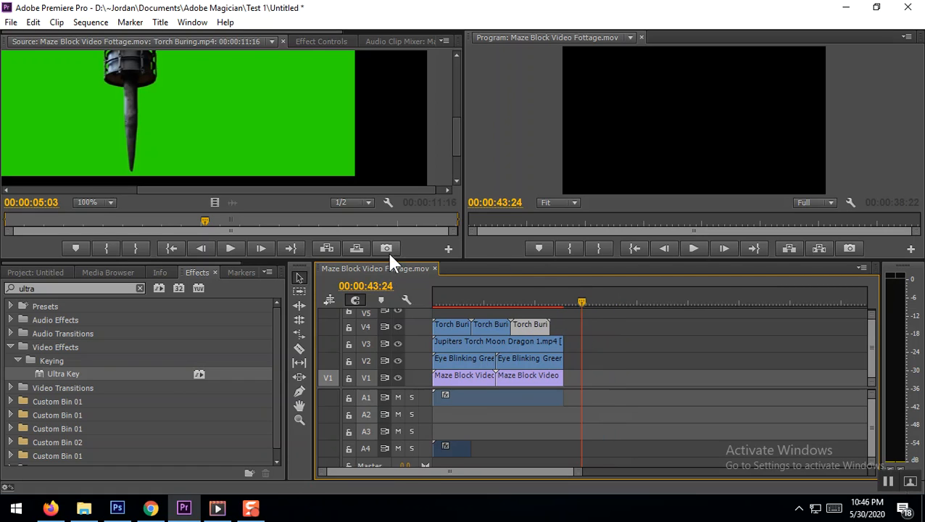
Add a fourth torch copy on V4, ending level with the moon clip, and play the sequence from the start
{"action": "left_click", "coordinate": [357, 248]}
{"action": "mouse_move", "coordinate": [608, 387]}
{"action": "left_mouse_down"}
{"action": "mouse_move", "coordinate": [595, 335]}
{"action": "mouse_move", "coordinate": [562, 327]}
{"action": "left_mouse_up"}
{"action": "left_click", "coordinate": [434, 299]}
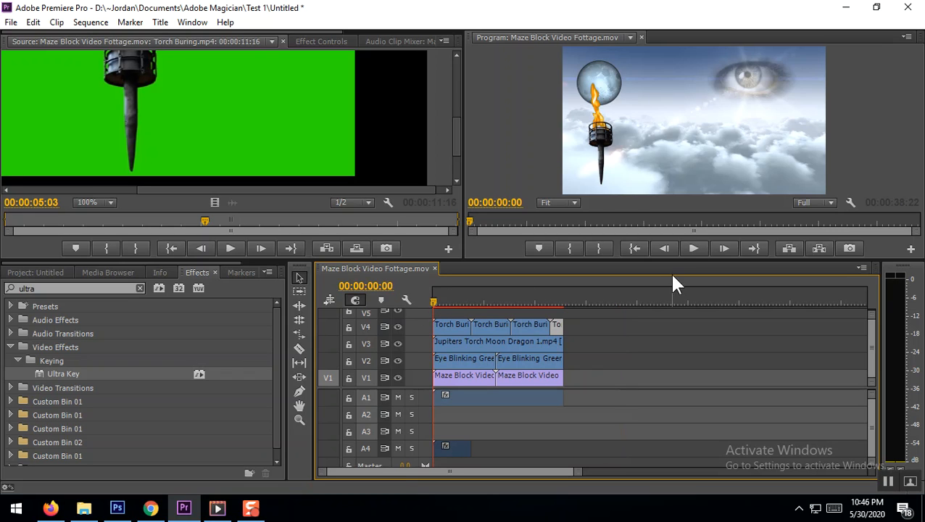
{"action": "left_click", "coordinate": [693, 248]}
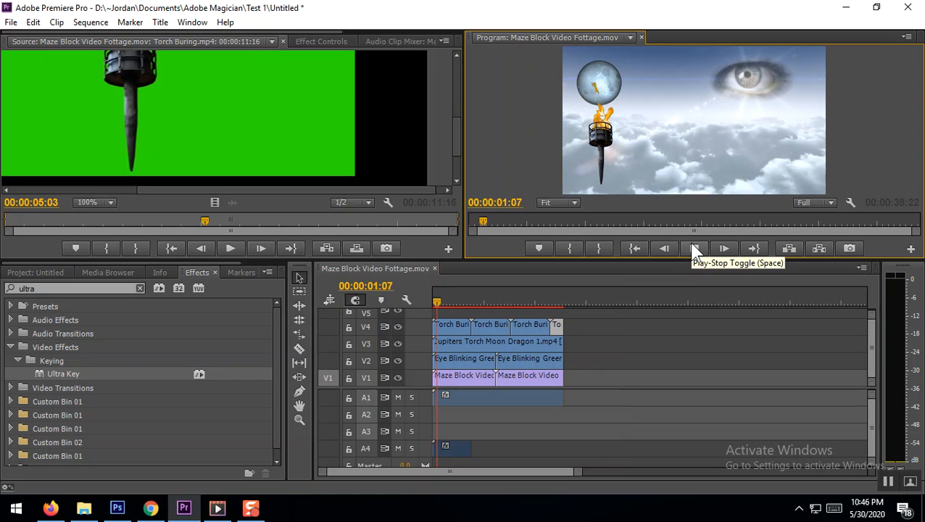